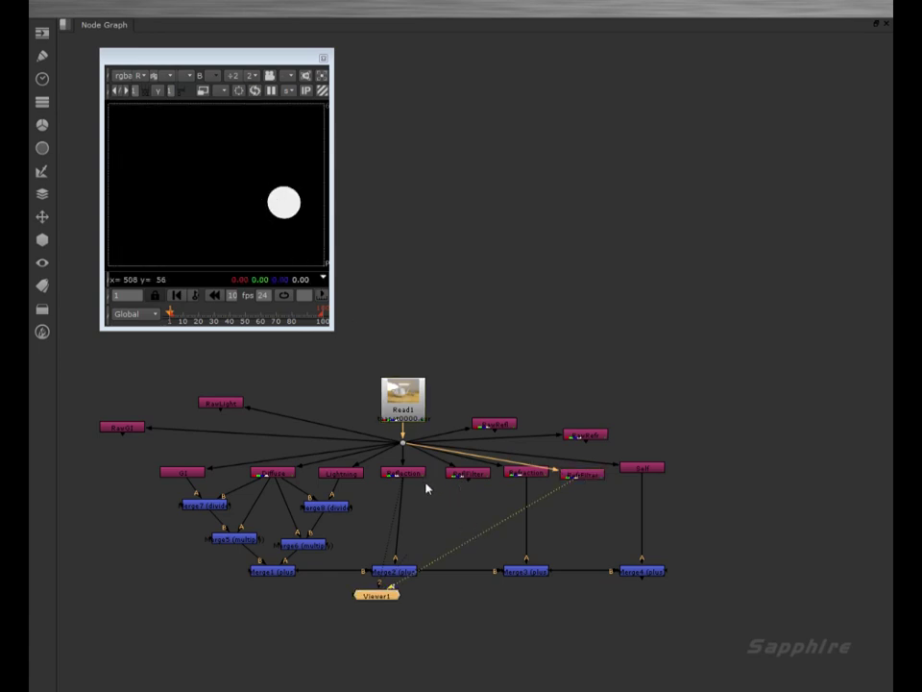
Add a Merge node beneath the Reflection and ReflFilter passes and set its operation to divide.
scroll(428, 489, "down", 2)
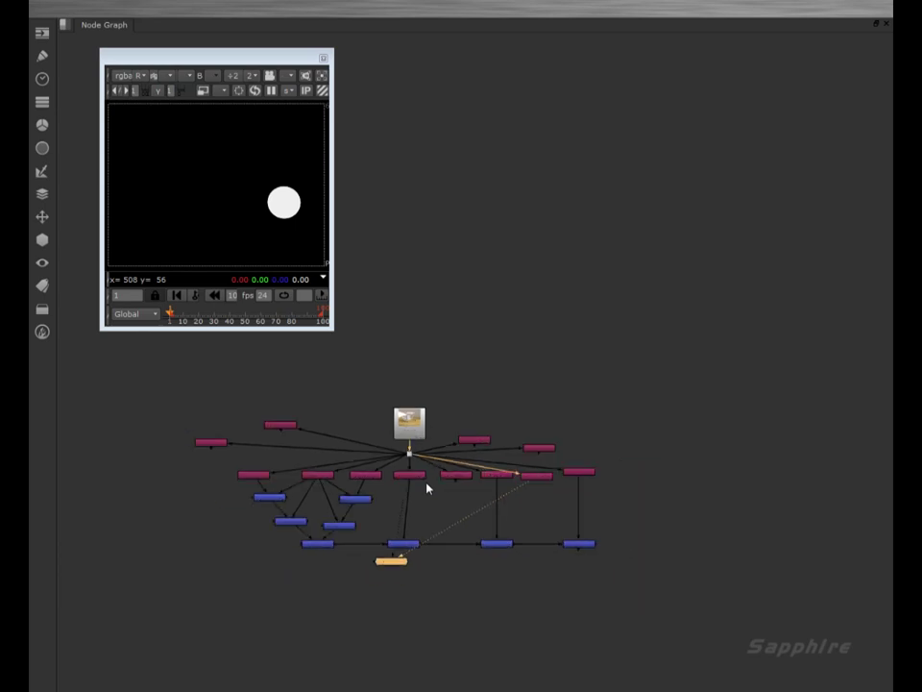
scroll(428, 489, "up", 3)
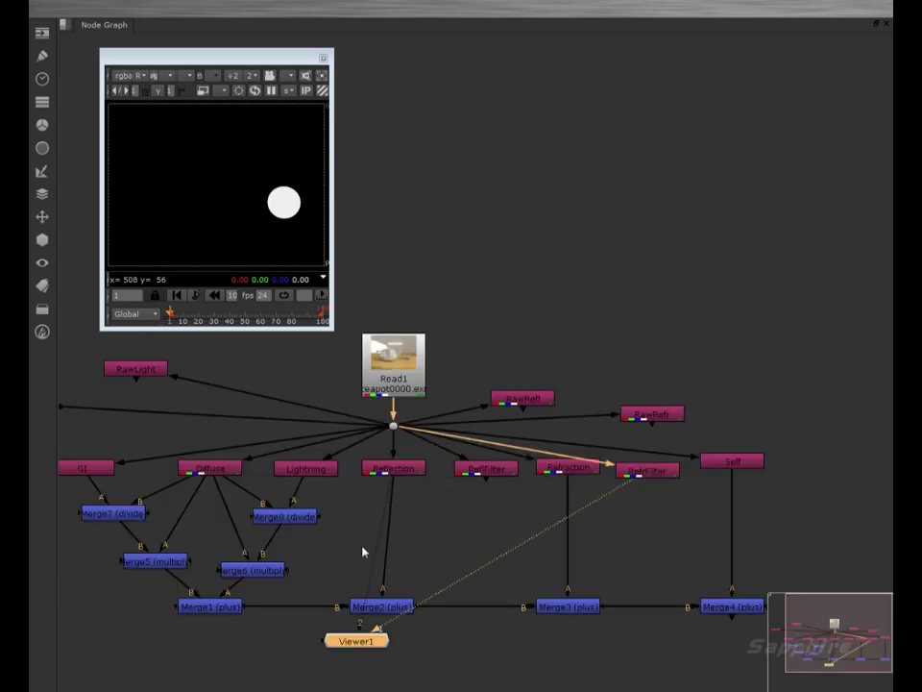
left_click(139, 513)
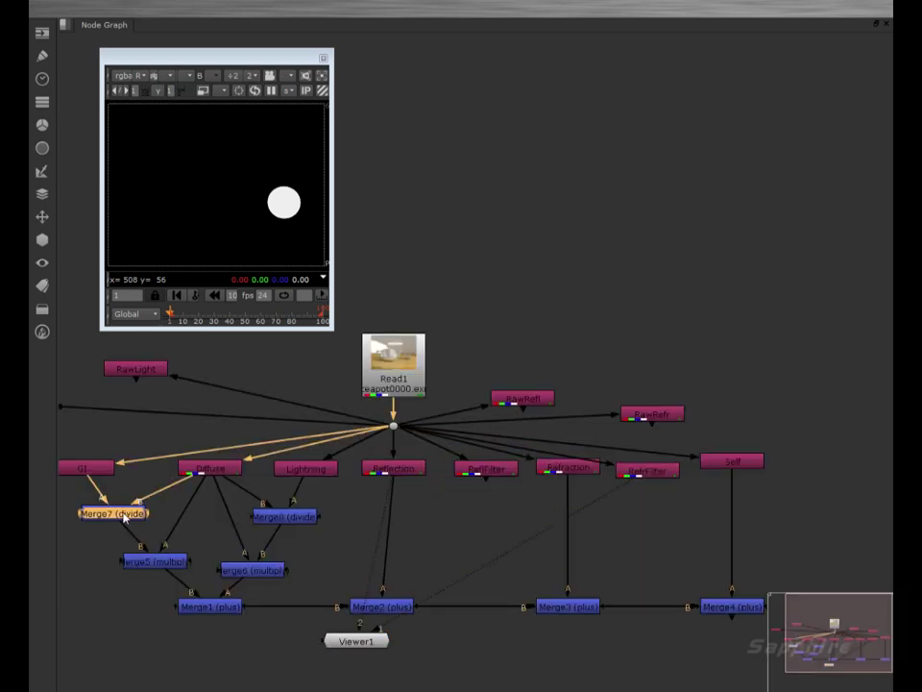
left_click(446, 526)
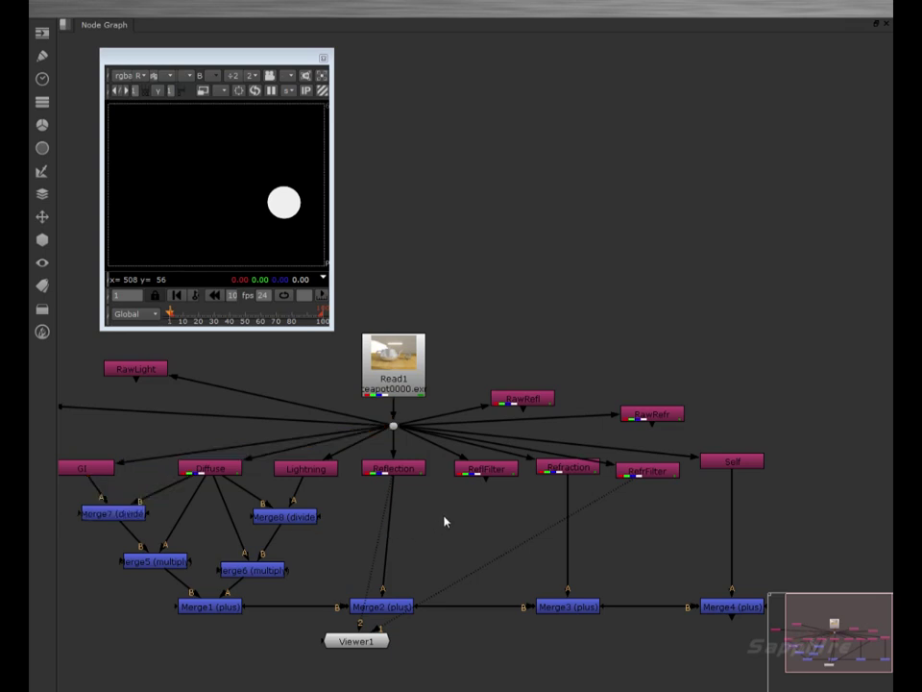
key("m")
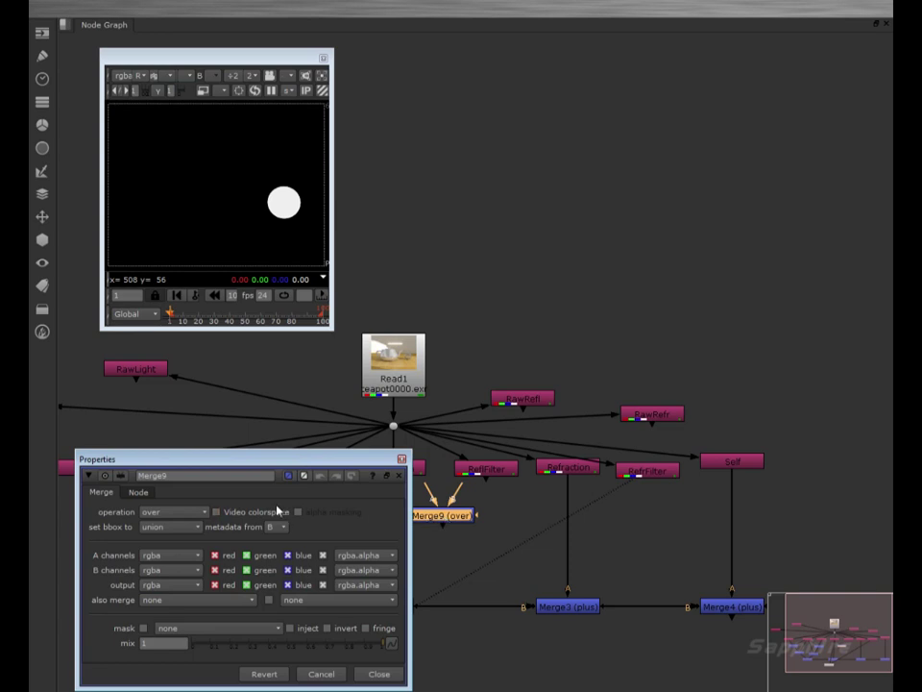
left_click(193, 512)
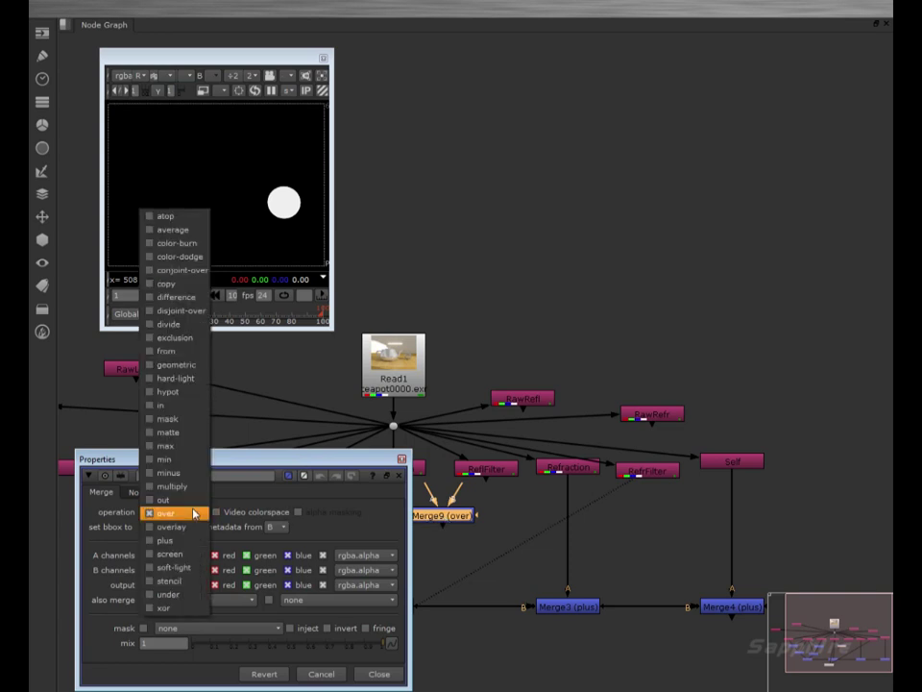
left_click(192, 324)
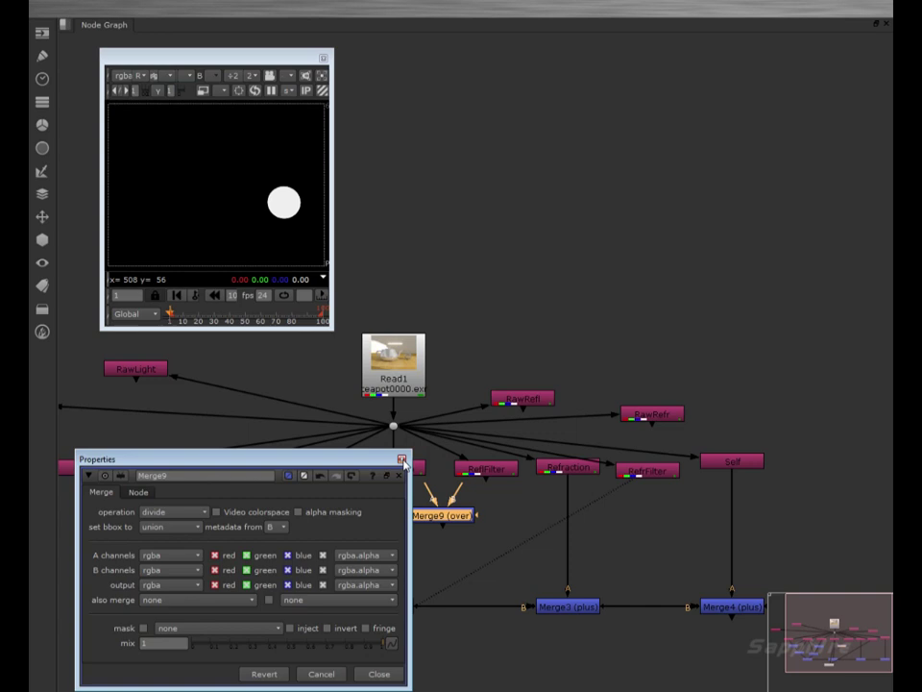
left_click(402, 461)
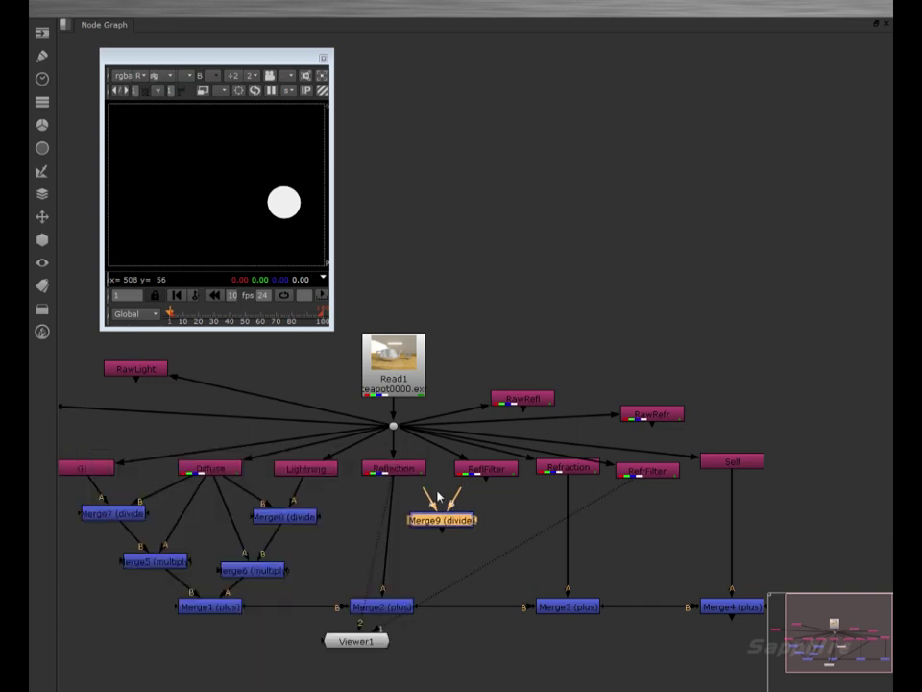
Wire Reflection to the new divide merge's A input and ReflFilter to B, and compare the result with RawRefl in the viewer.
left_click_drag(460, 493, 481, 484)
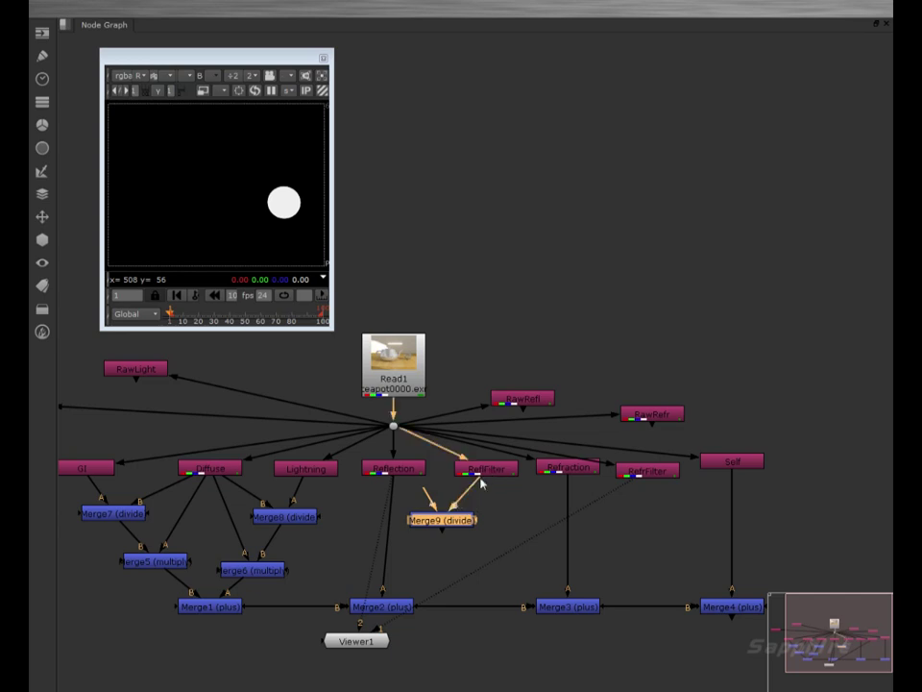
left_click_drag(423, 488, 409, 471)
key("1")
left_click(526, 402)
key("1")
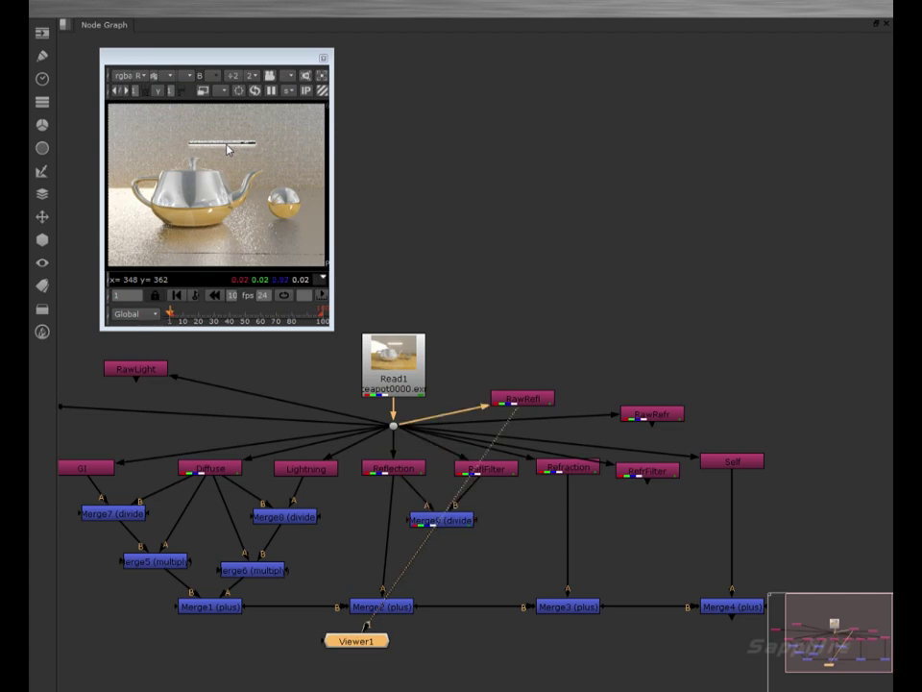
Duplicate the divide merge beneath the refraction passes, connecting Refraction to its A input and RefrFilter to its B input.
left_click(458, 526)
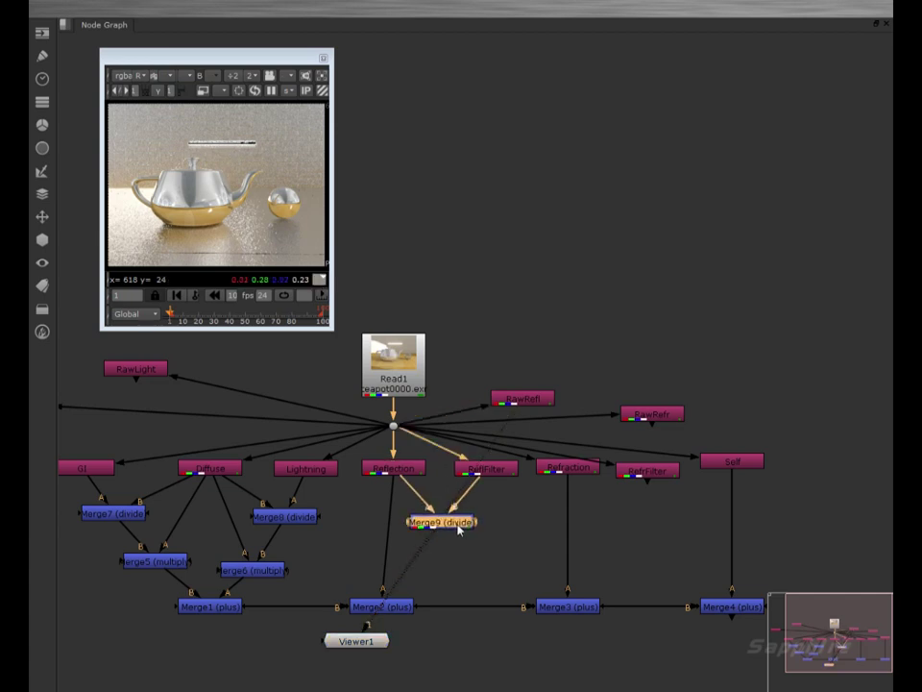
key("ctrl+c")
key("ctrl+v")
left_click_drag(460, 531, 634, 540)
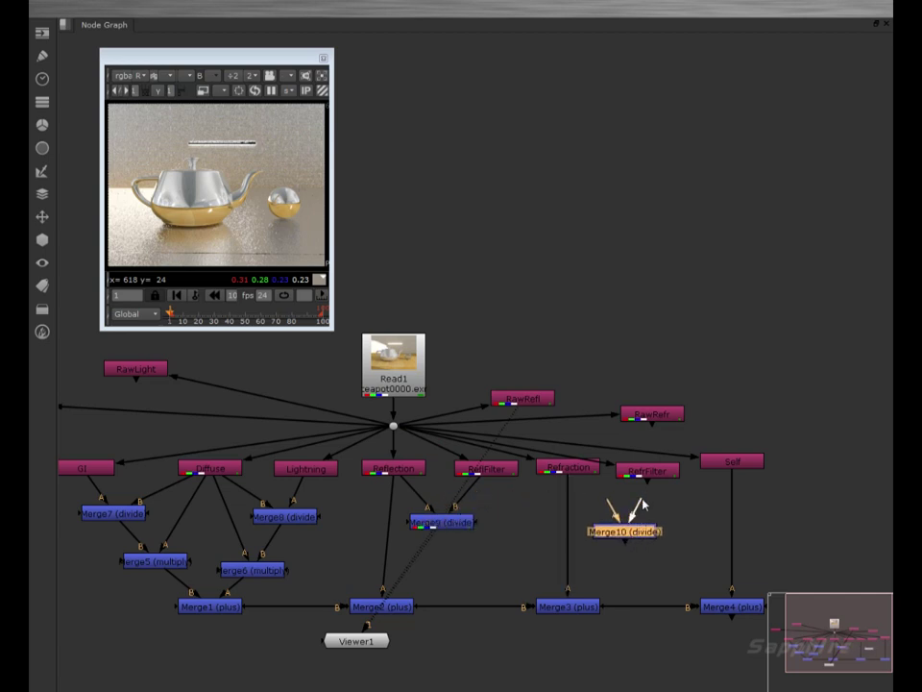
left_click_drag(644, 504, 651, 477)
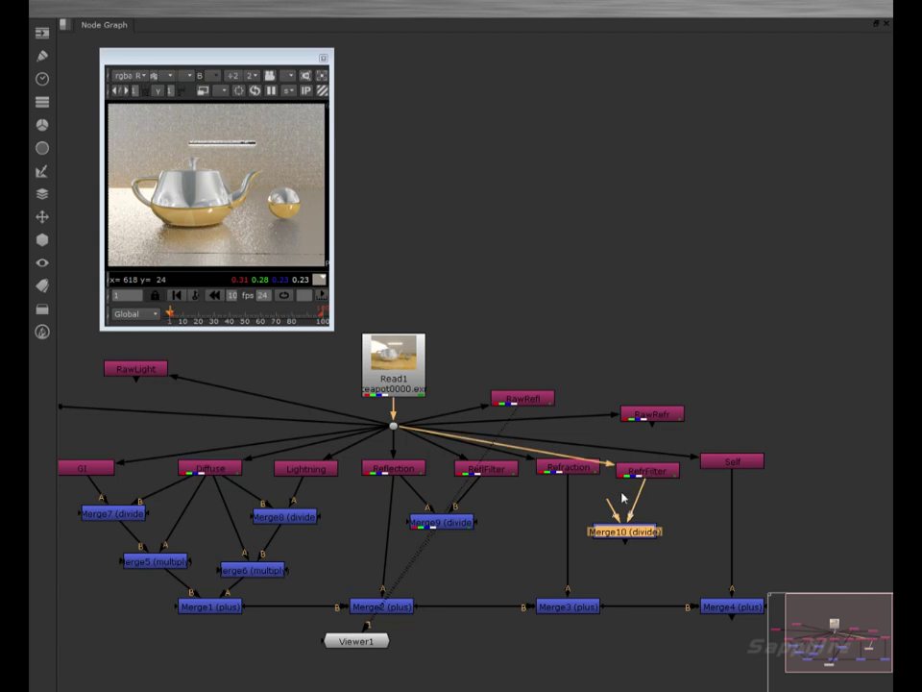
left_click_drag(609, 509, 578, 472)
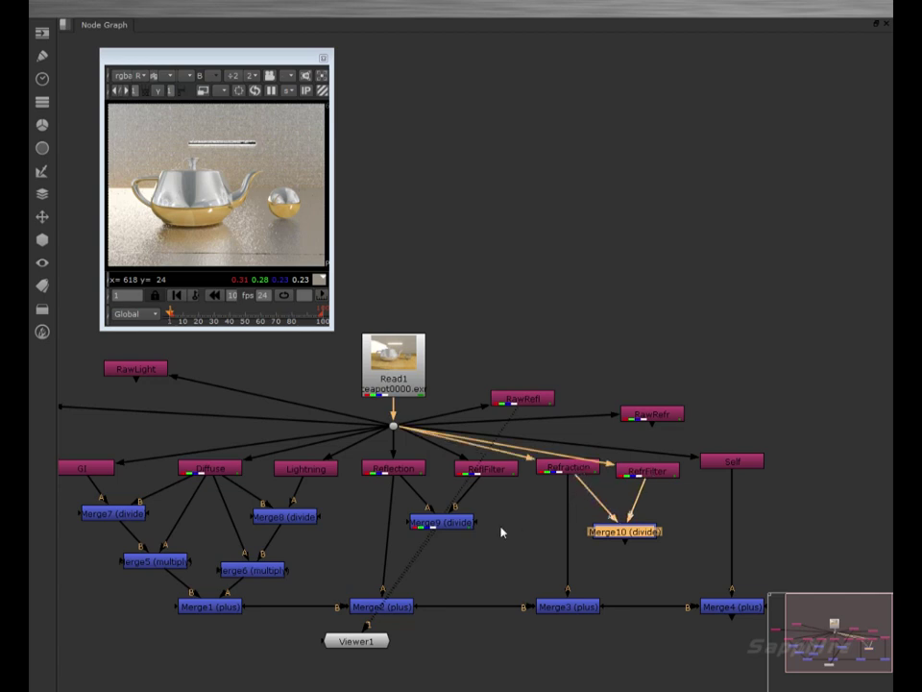
Compare the refraction divide result with the RawRefr pass in the viewer.
key("2")
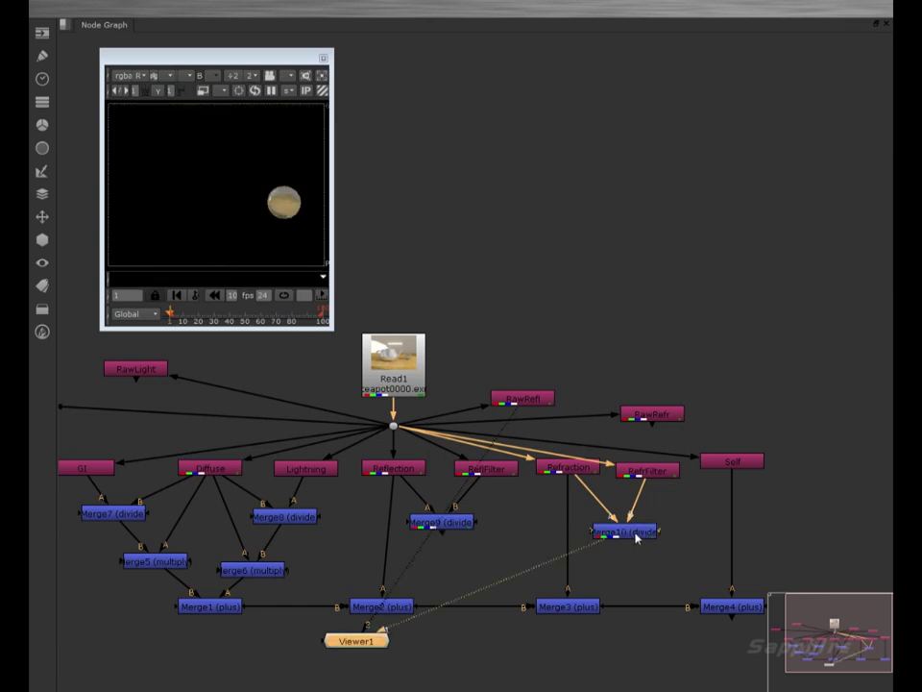
left_click(650, 416)
key("2")
left_click(625, 530)
key("2")
left_click(442, 522)
left_click(508, 548)
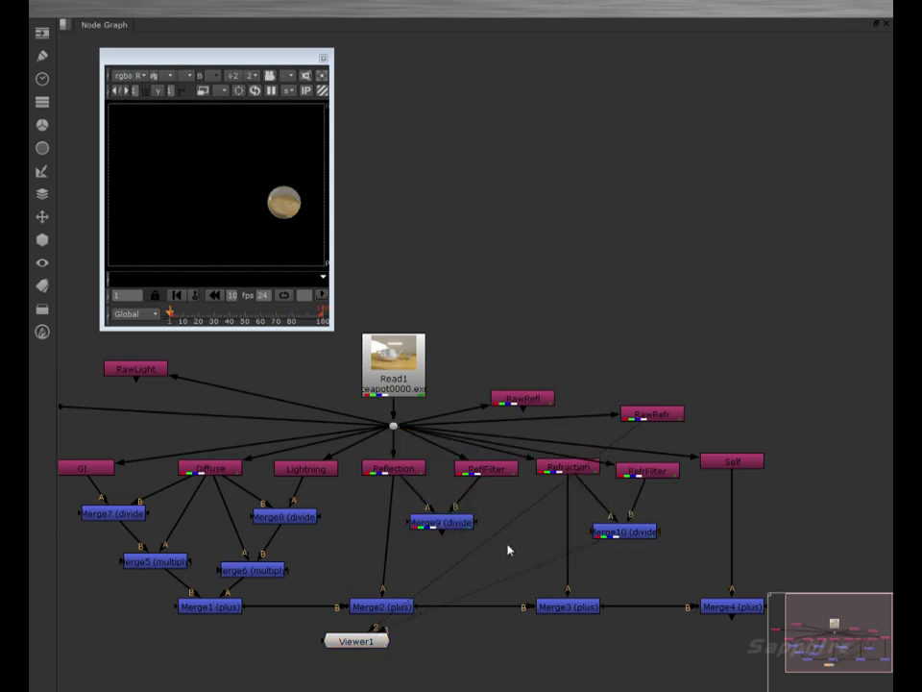
Duplicate the multiply merge beneath the reflection divide node and connect its B input to that divide node.
left_click(469, 526)
left_click_drag(622, 532, 630, 527)
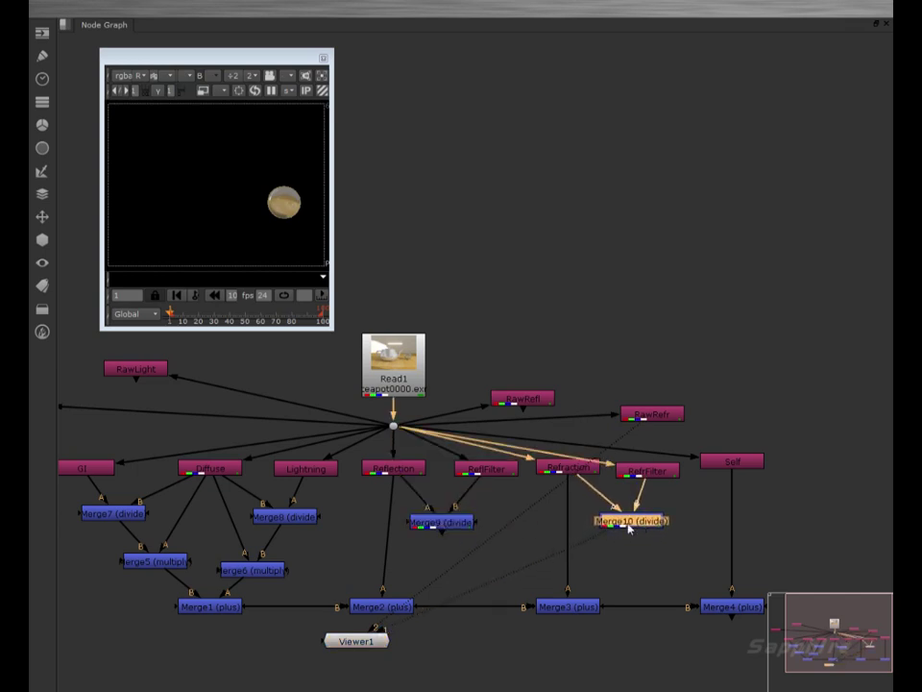
left_click(271, 572)
key("ctrl+c")
key("ctrl+v")
left_click_drag(269, 572, 429, 571)
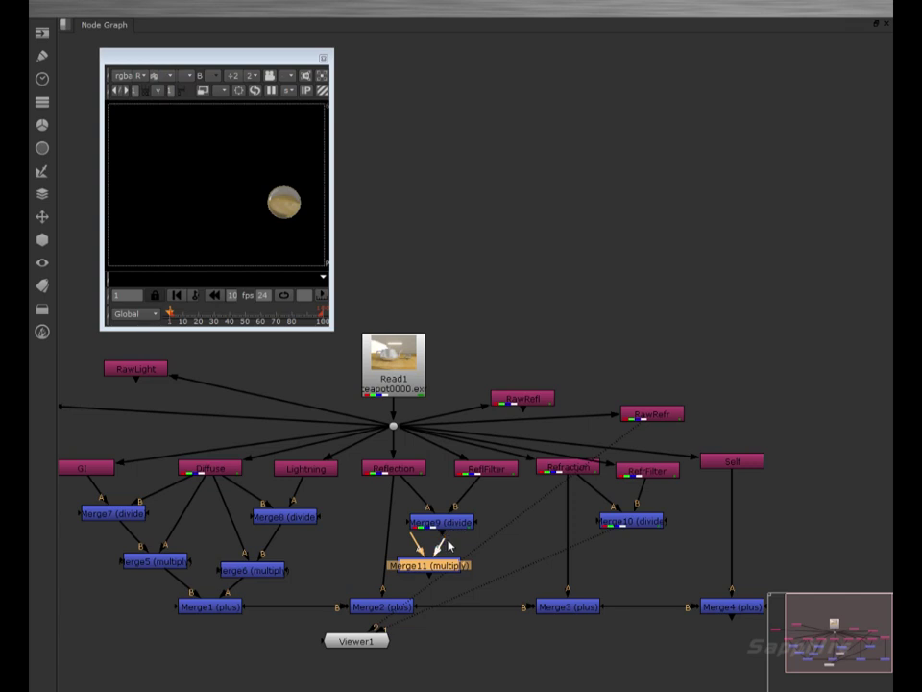
left_click_drag(449, 545, 428, 530)
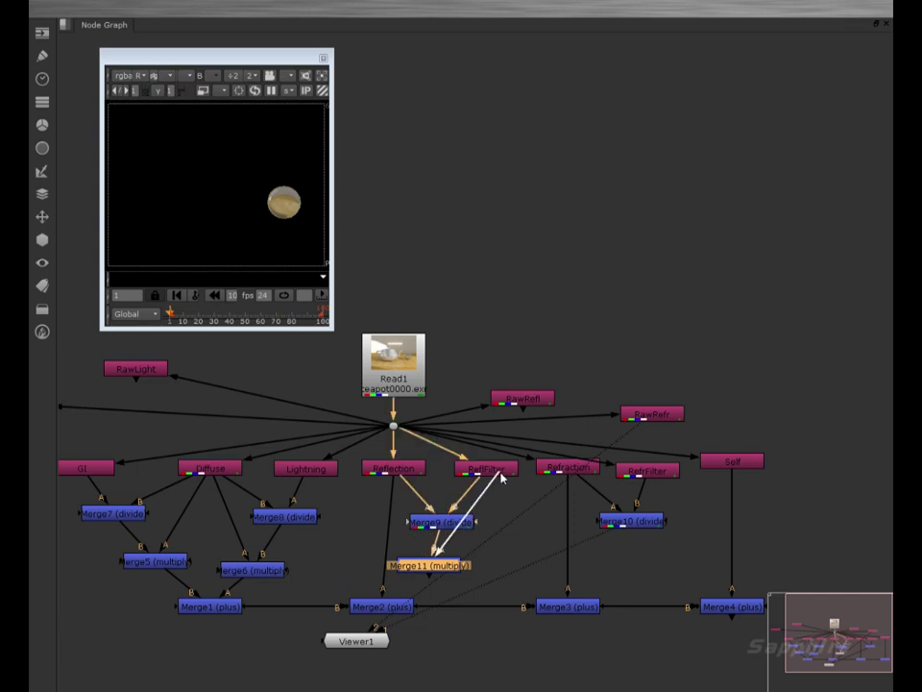
Connect ReflFilter to the reflection multiply merge's A input and feed that merge into Merge2's A input, aligning the new nodes beneath their passes.
left_click_drag(447, 525, 398, 519)
left_click_drag(439, 559, 499, 519)
left_click(396, 518)
mouse_move(397, 518)
left_mouse_down()
mouse_move(385, 520)
mouse_move(397, 521)
left_mouse_up()
Paste a multiply merge for refraction, wiring the refraction divide node to its B input and RefrFilter to its A input.
left_click_drag(643, 521, 658, 509)
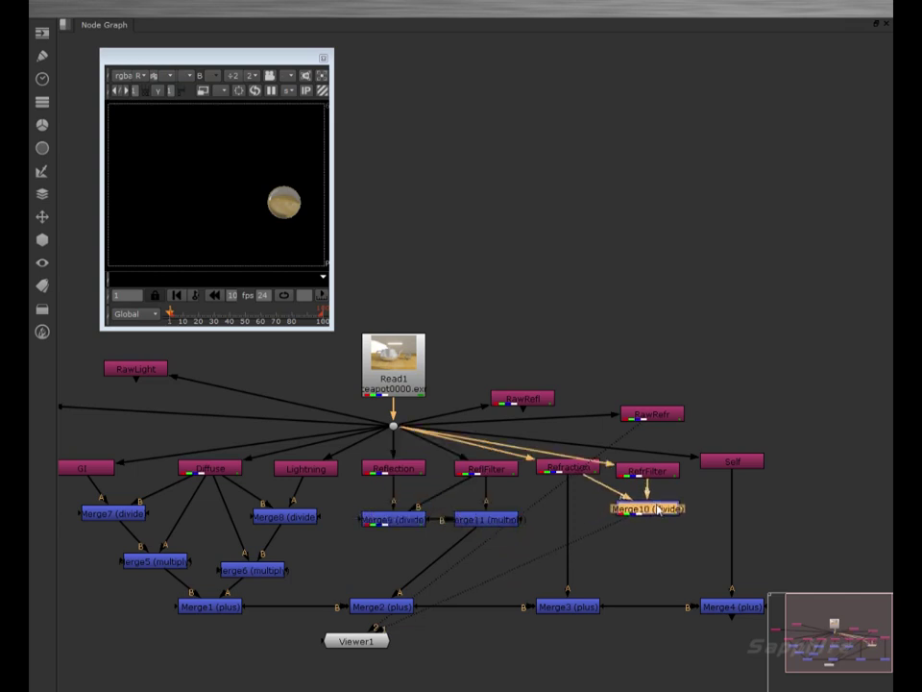
key("ctrl+v")
left_click_drag(493, 521, 584, 511)
left_click_drag(659, 554, 577, 516)
left_click_drag(638, 572, 646, 551)
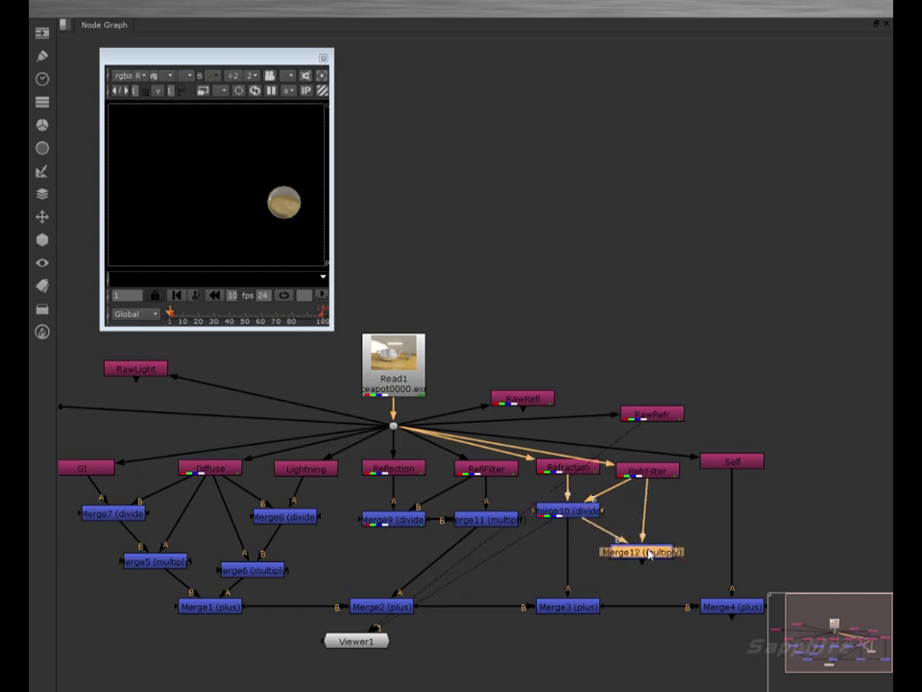
Reroute Merge3's A input from the Refraction pass to the refraction multiply merge.
left_click(574, 536)
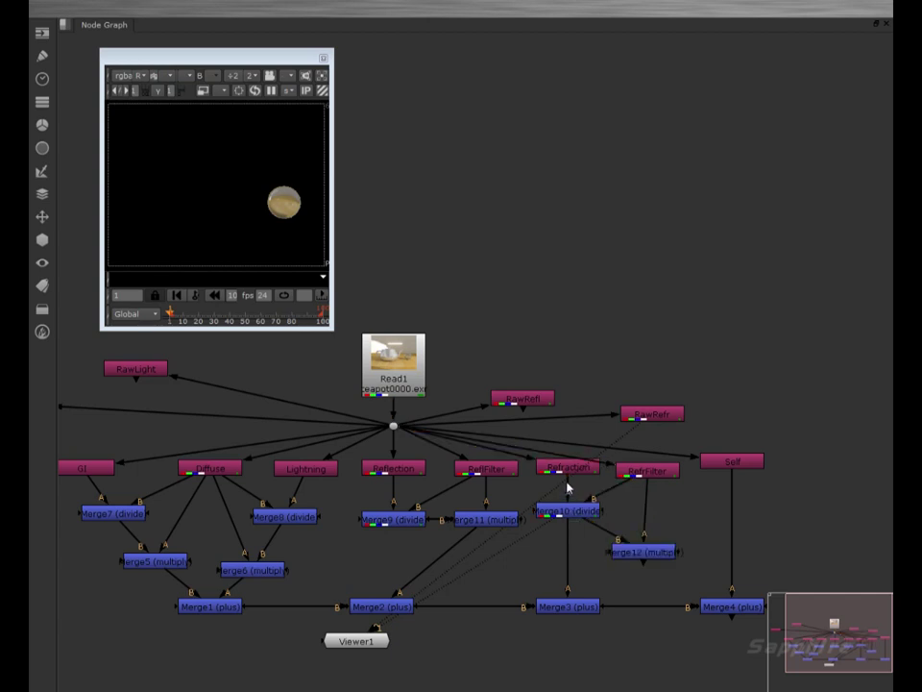
left_click_drag(568, 581, 644, 550)
left_click(399, 603)
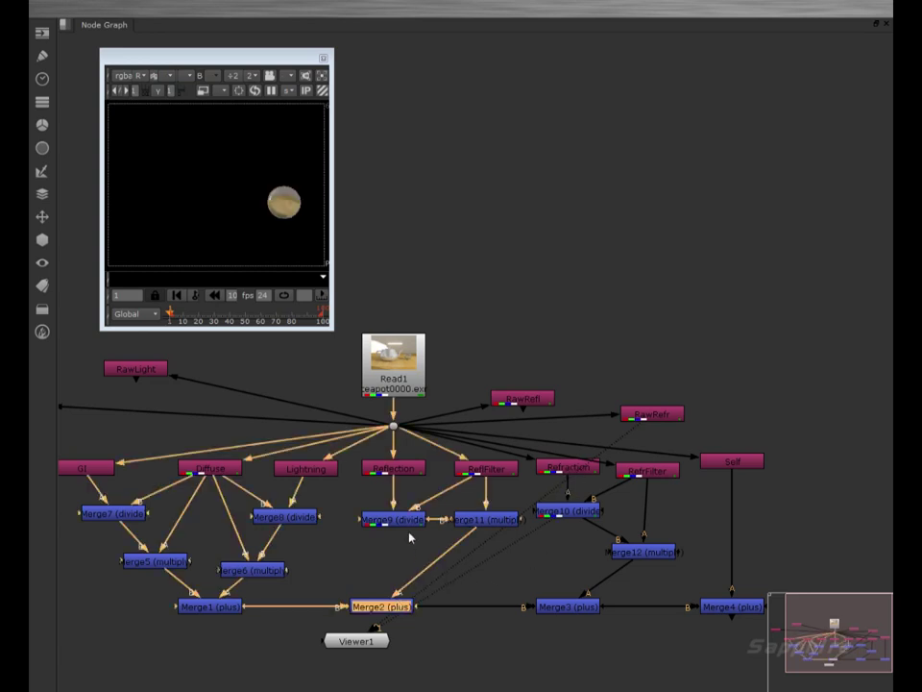
Compare the rebuilt composite from Merge4 with the original Read1 render by switching between them in the viewer.
left_click(722, 611)
key("1")
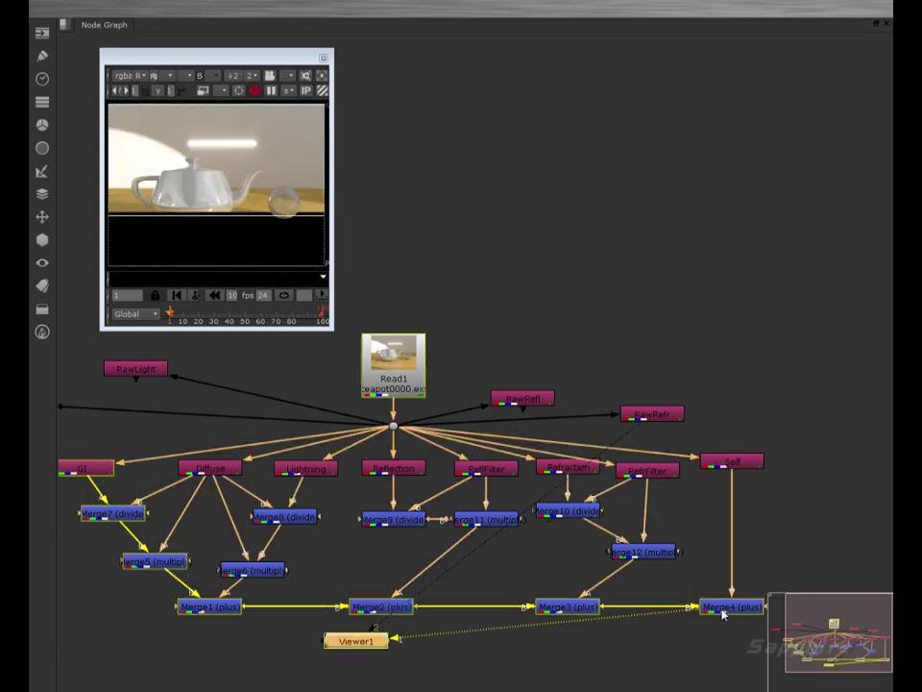
left_click(392, 358)
key("2")
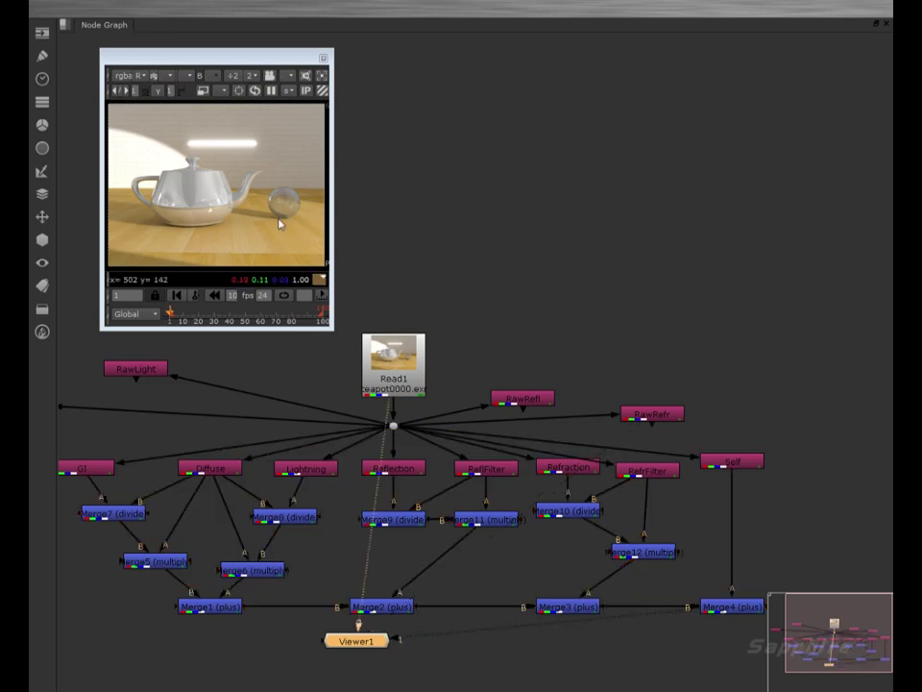
key("1")
key("2")
key("1")
key("2")
key("1")
key("2")
key("2")
key("1")
key("2")
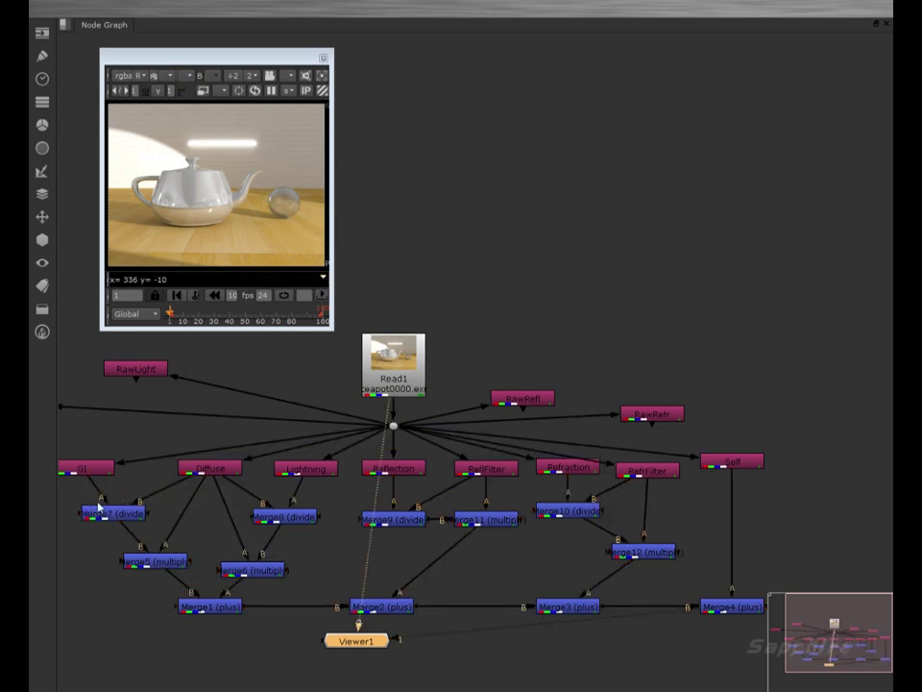
Move the refraction divide and reflection multiply merges lower to tidy the graph, and show Merge4 in the viewer.
left_click_drag(576, 512, 576, 524)
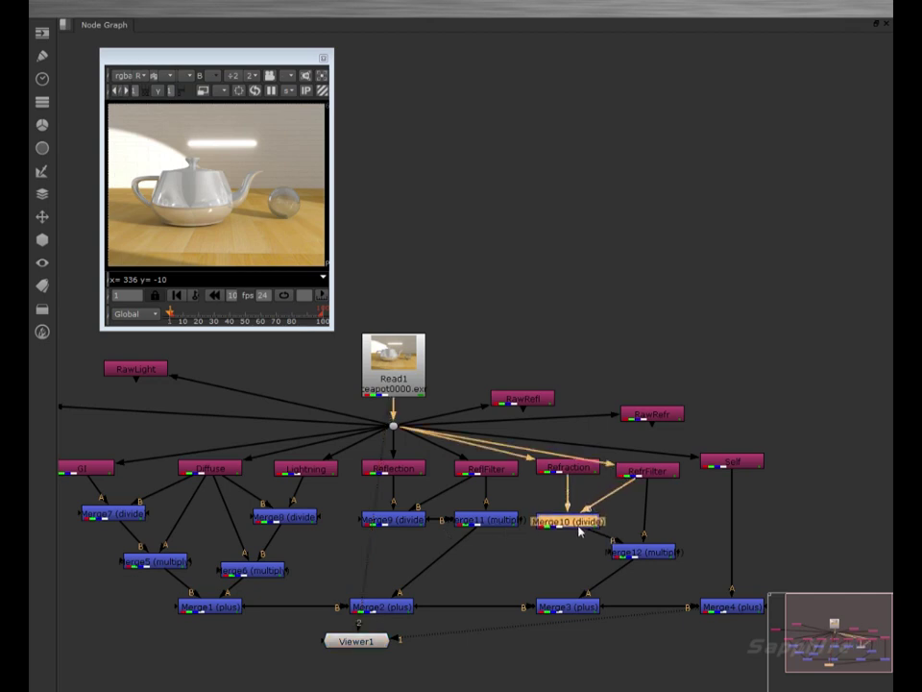
left_click_drag(506, 529, 488, 567)
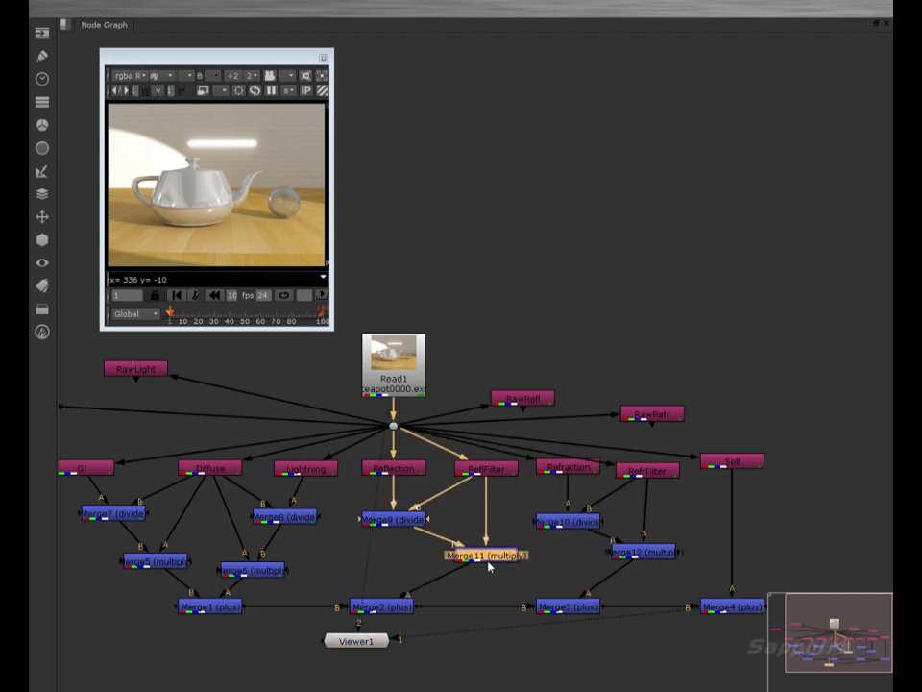
left_click(727, 611)
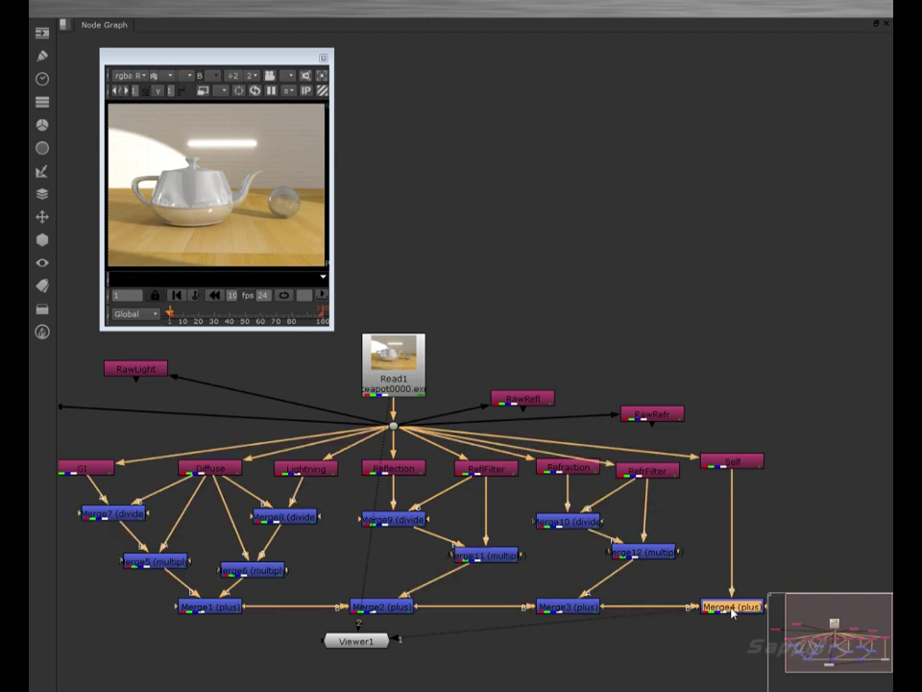
key("1")
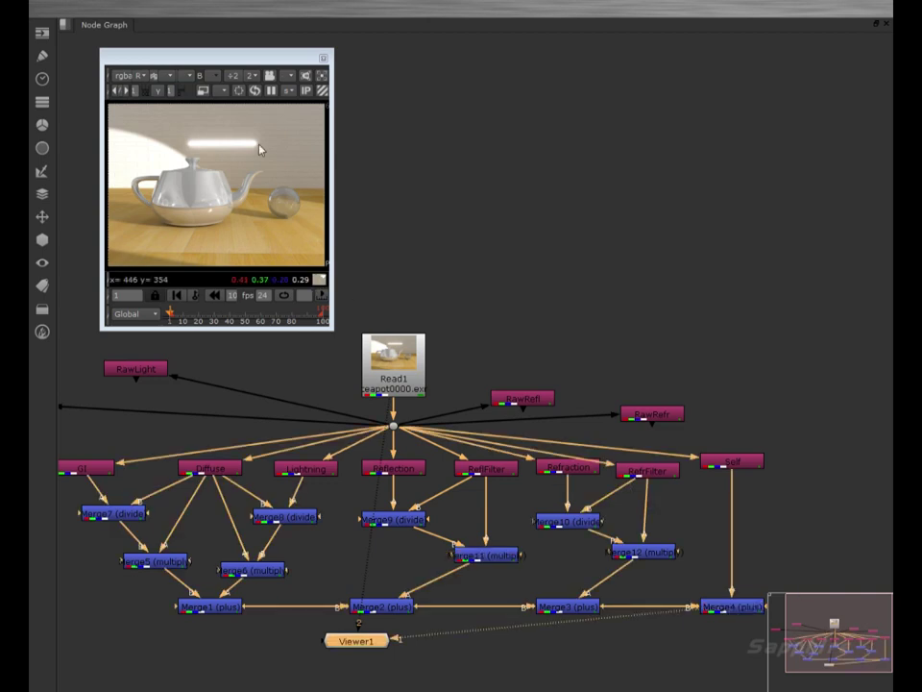
Enlarge the viewer, magnify the teapot, and compare the Merge4 composite with the Read1 render up close.
left_click(298, 119)
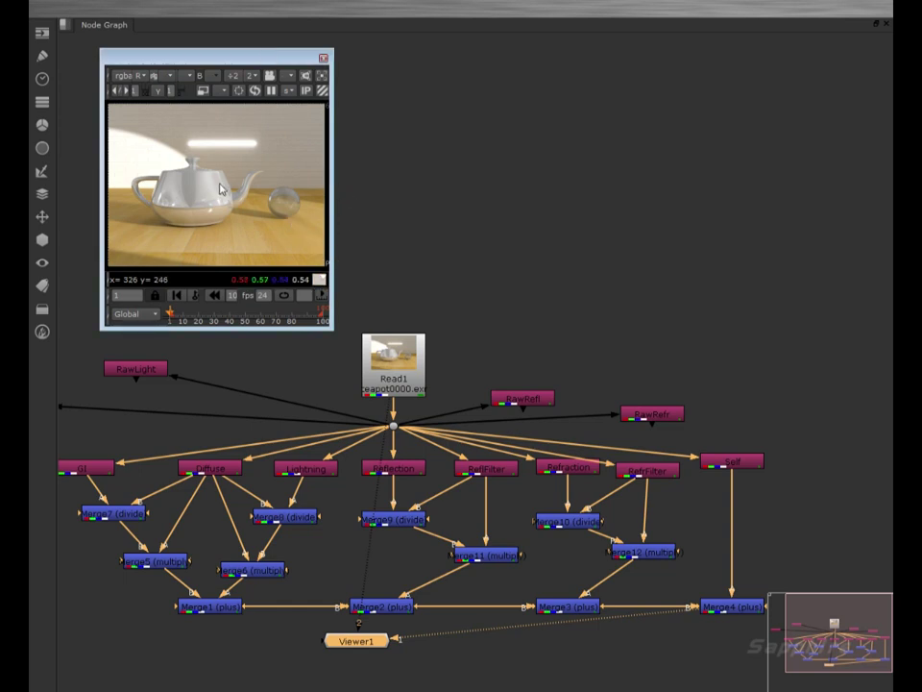
left_click_drag(333, 328, 792, 607)
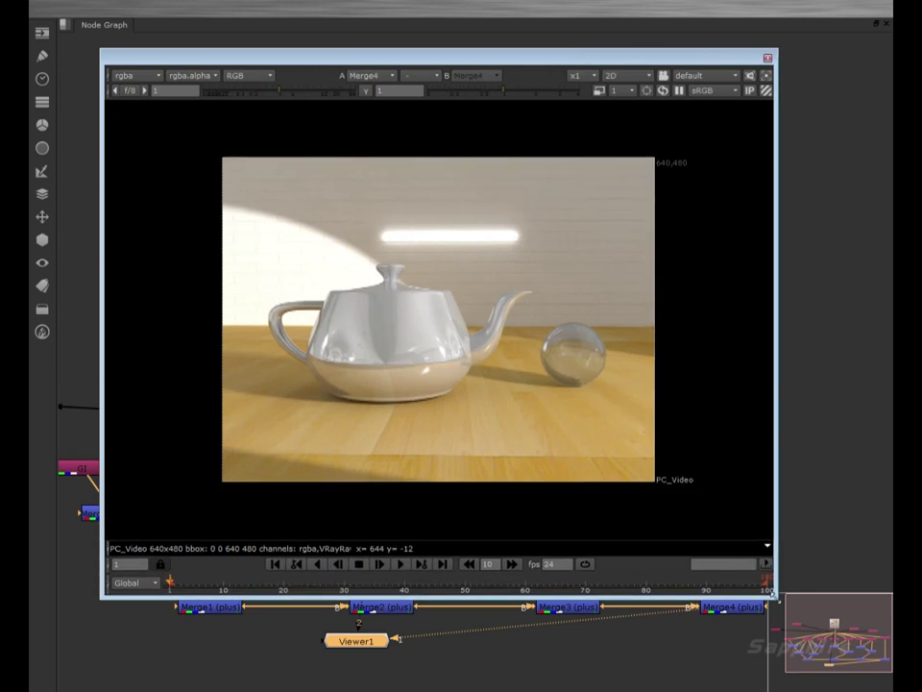
scroll(451, 386, "up", 3)
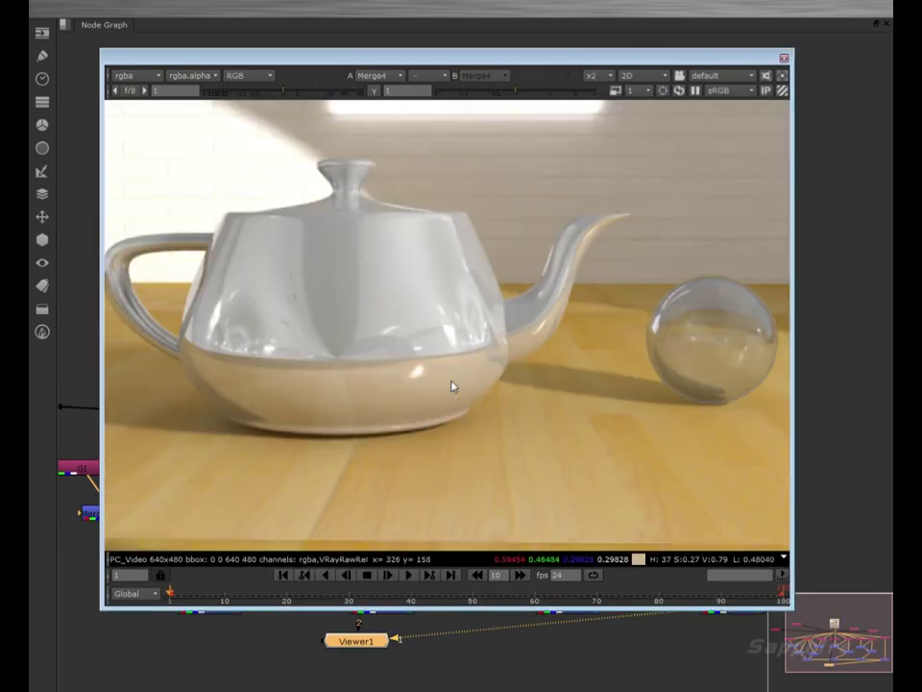
key("1")
key("2")
key("1")
key("2")
key("1")
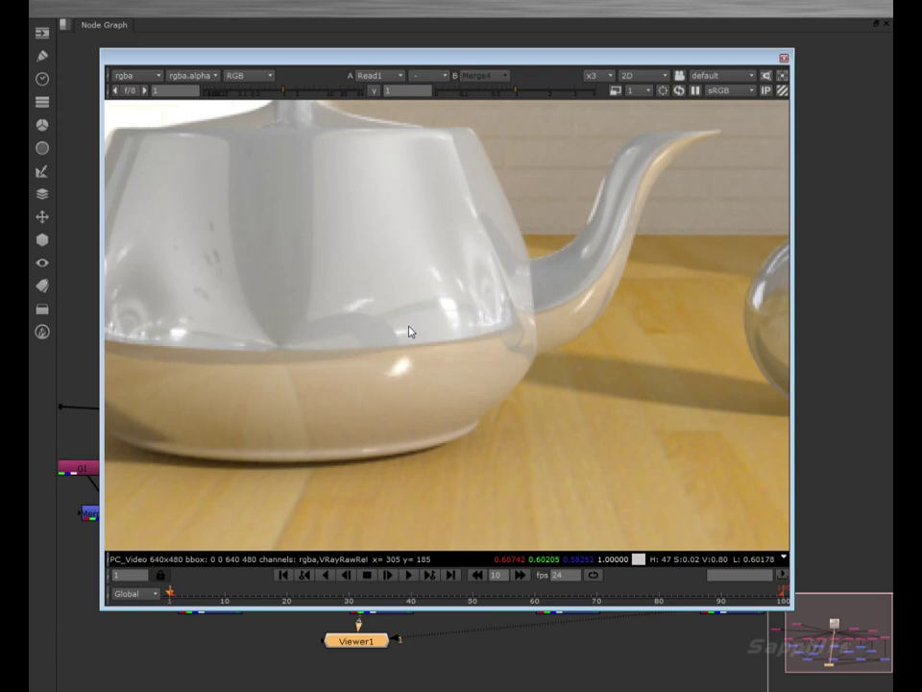
key("2")
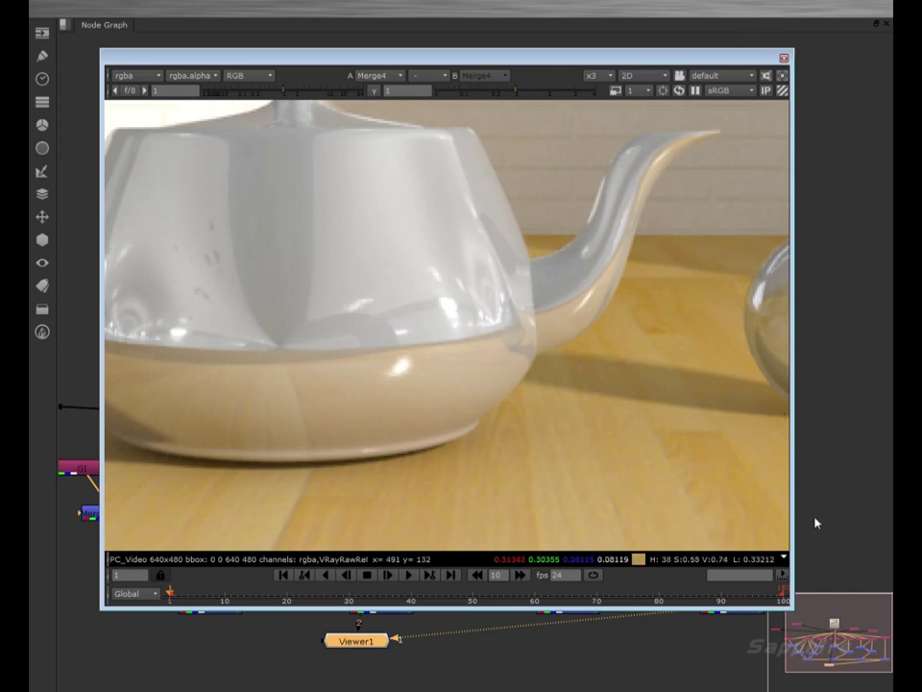
Fit the whole render in the viewer and shrink the viewer window so the node graph is uncovered.
key("f")
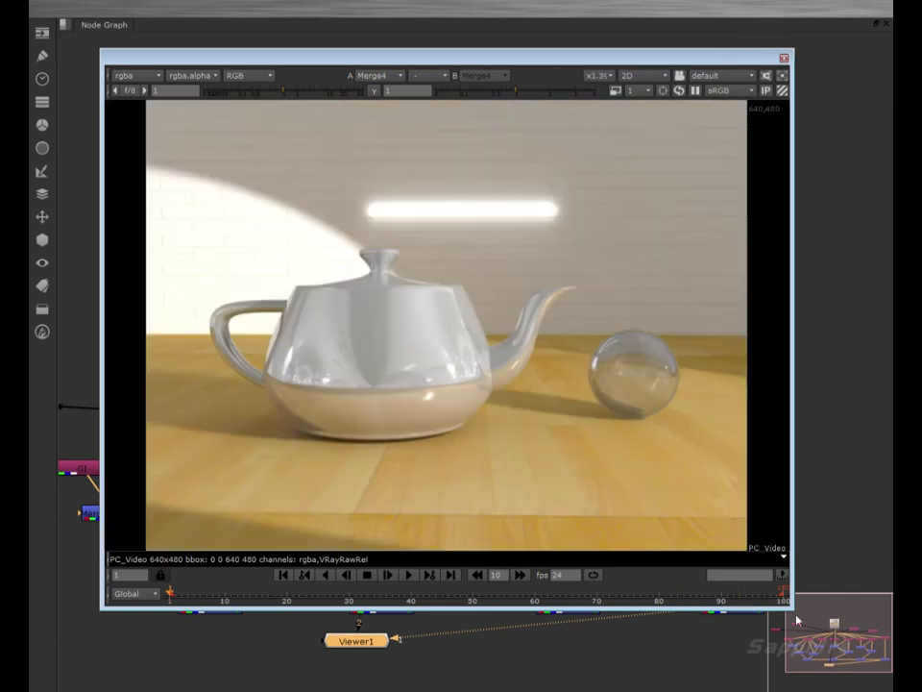
left_click_drag(795, 609, 380, 352)
left_click_drag(277, 65, 278, 48)
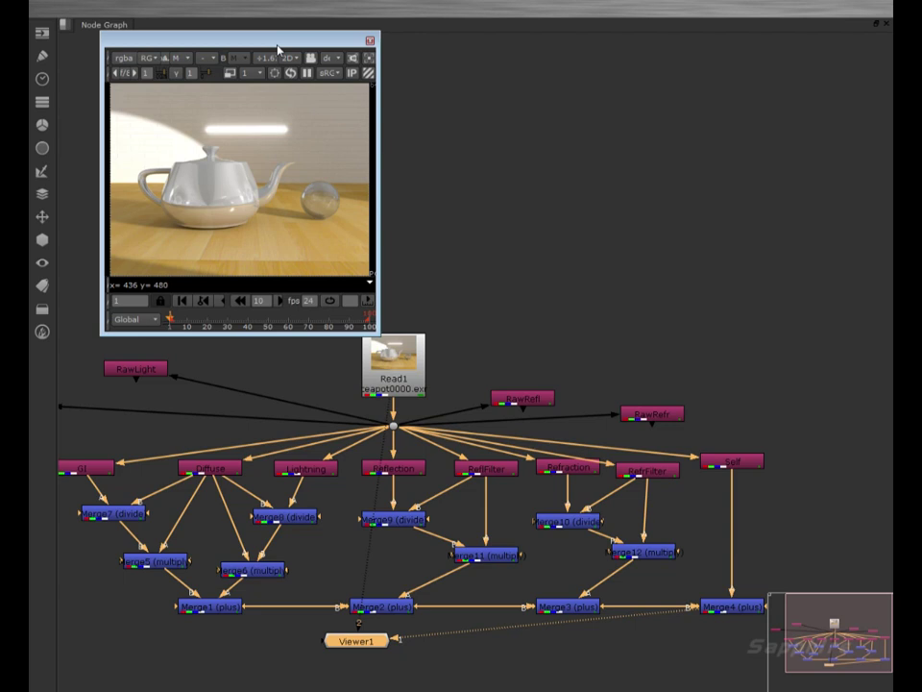
Move the Viewer1 node lower, clear of the row of plus merges.
mouse_move(356, 457)
middle_mouse_down()
mouse_move(465, 467)
mouse_move(351, 437)
middle_mouse_up()
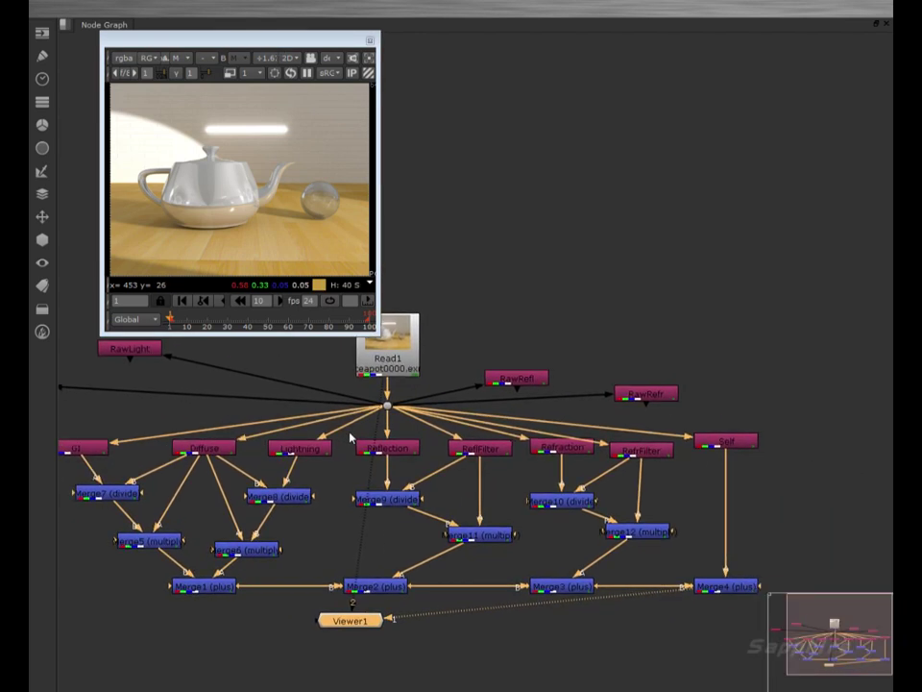
middle_click_drag(748, 498, 648, 494)
left_click(620, 448)
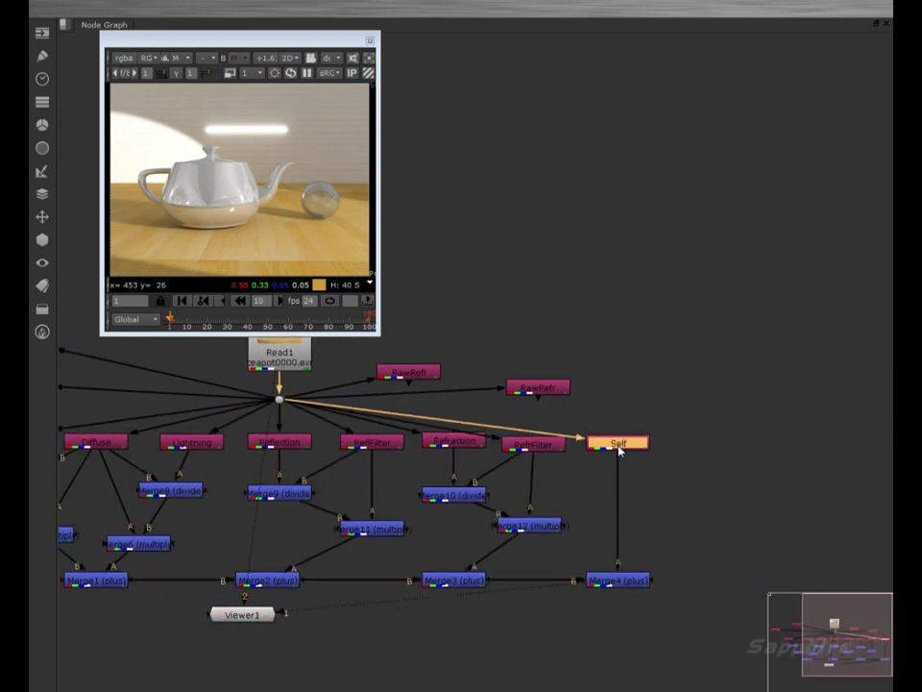
left_click_drag(619, 450, 620, 449)
left_click_drag(242, 614, 291, 642)
middle_click_drag(444, 646, 393, 658)
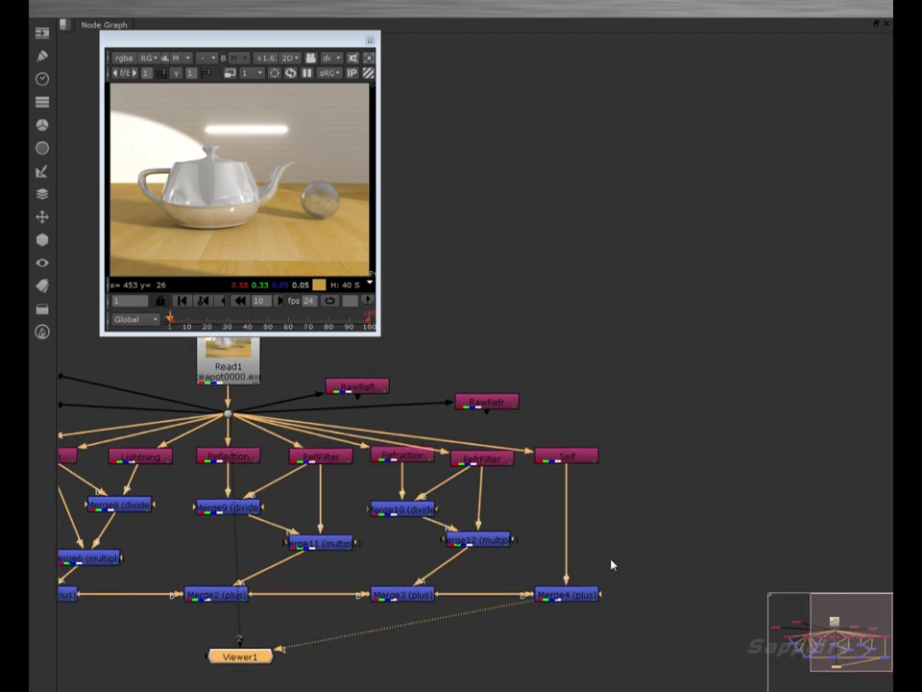
left_click(579, 462)
left_click(619, 491)
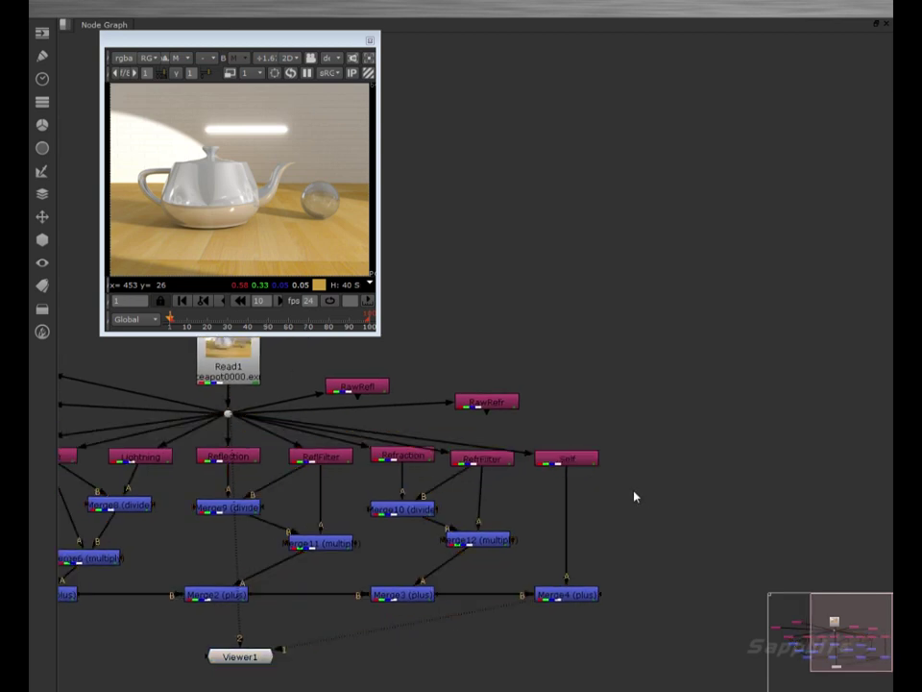
left_click(401, 458)
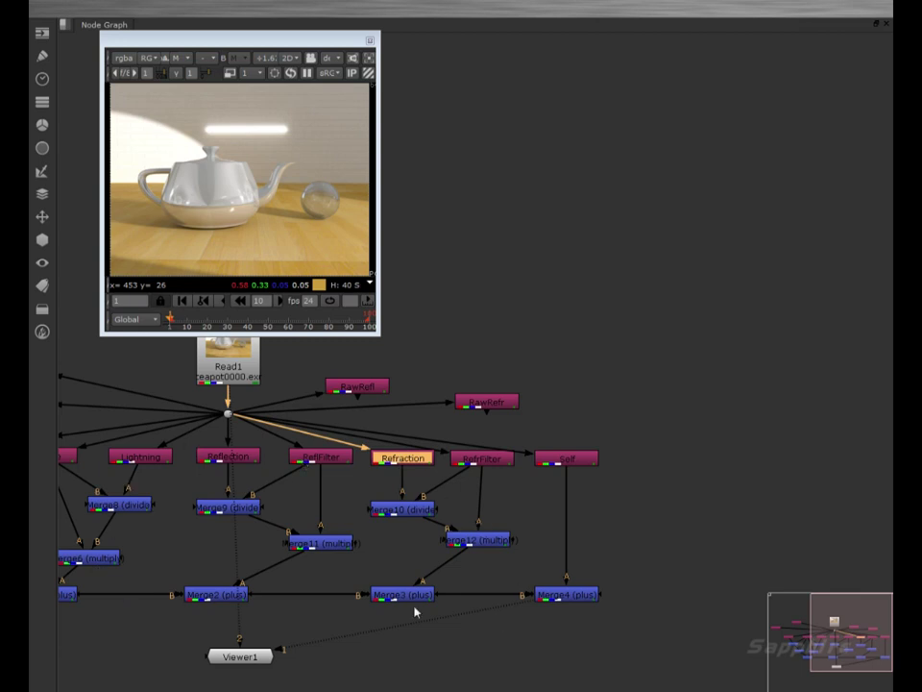
left_click(661, 545)
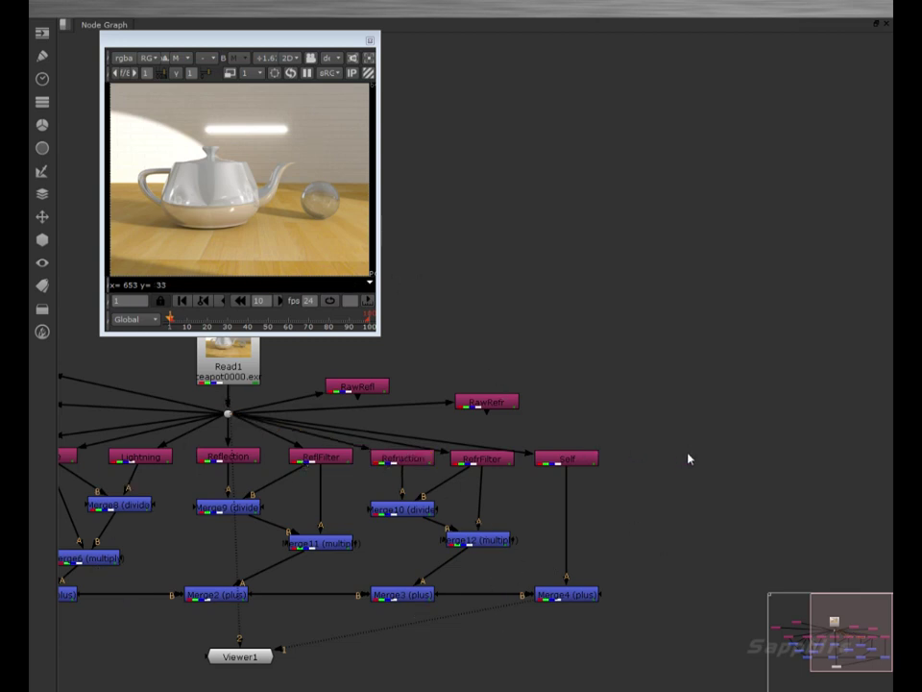
Add a Shuffle node beyond the Self pass and connect its input to the dot below Read1.
key("Tab")
type("shuffle")
key("Return")
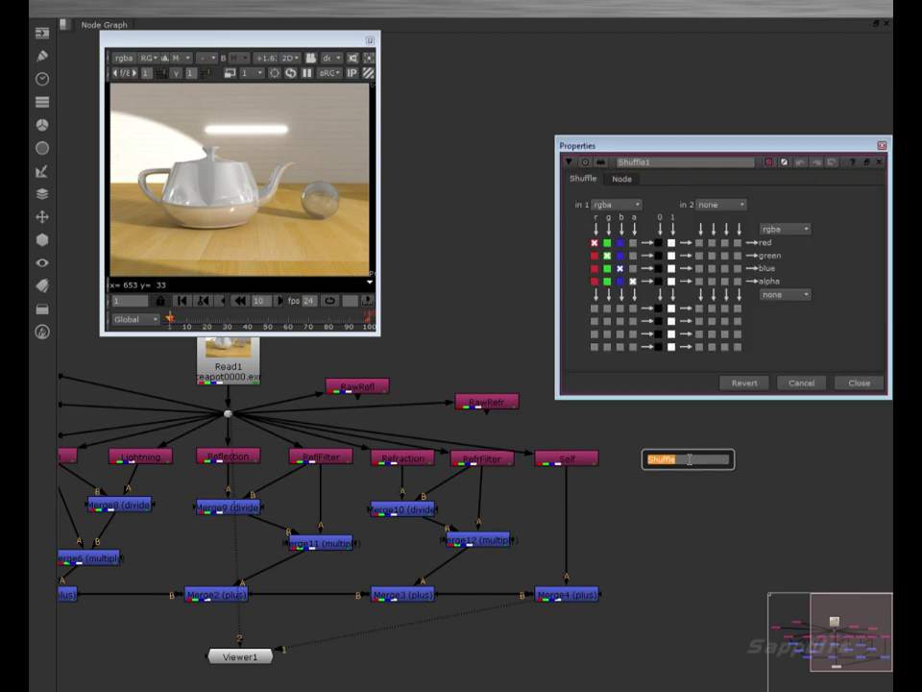
left_click_drag(665, 438, 228, 413)
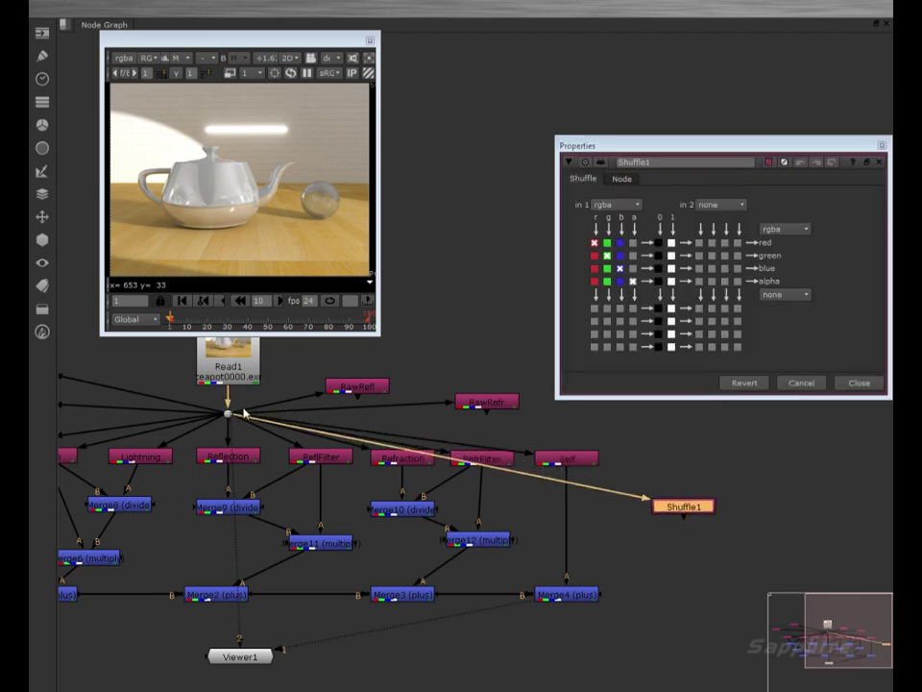
Rename the new Shuffle node Spec and line it up beside the Self pass.
double_click(620, 161)
type("Spec")
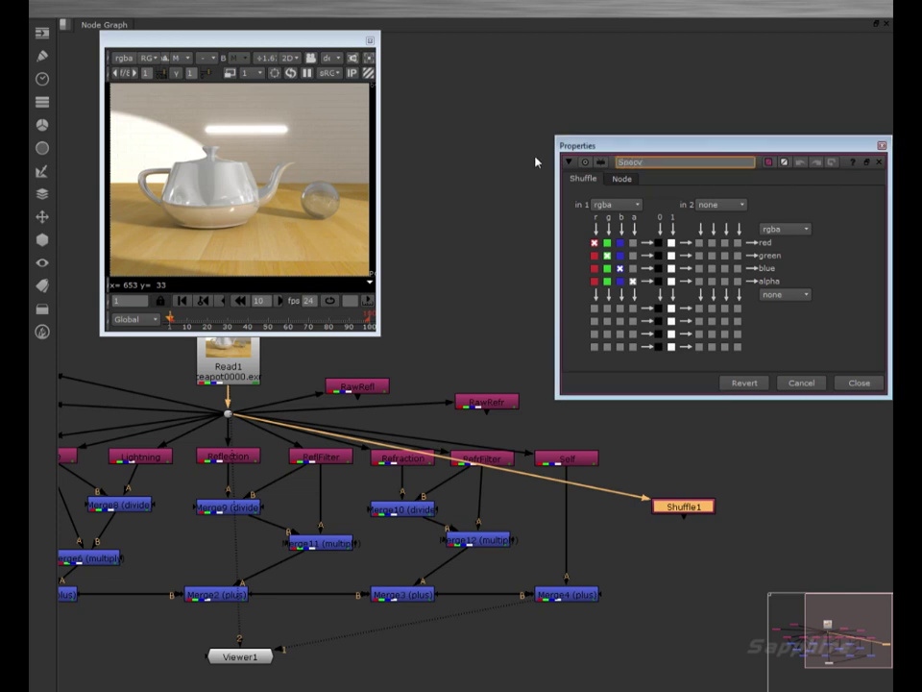
key("Return")
left_click_drag(679, 509, 669, 461)
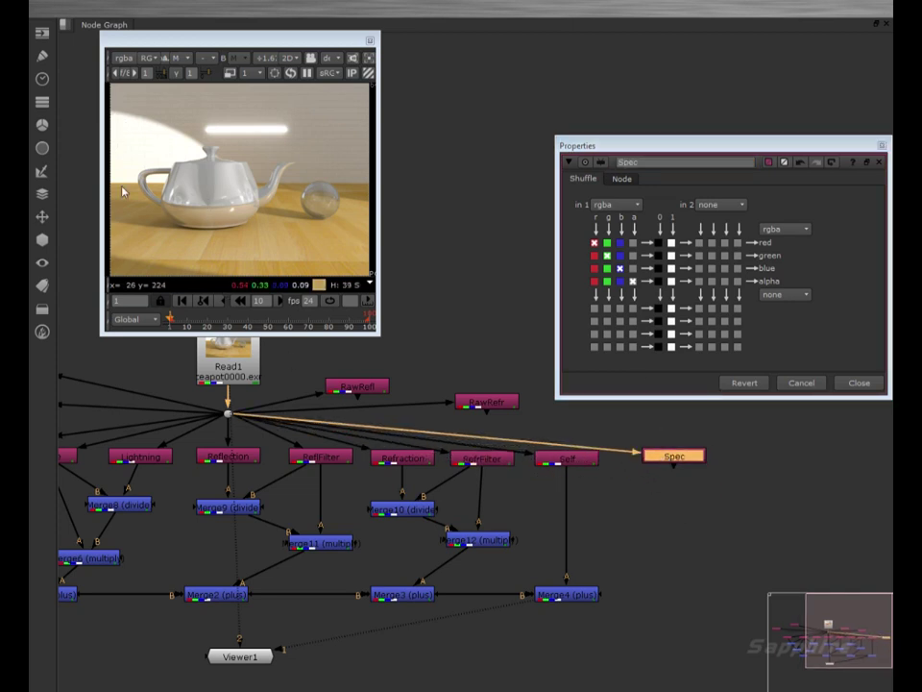
Show the Spec node in the viewer and set its first input layer to VRaySpecular.
key("1")
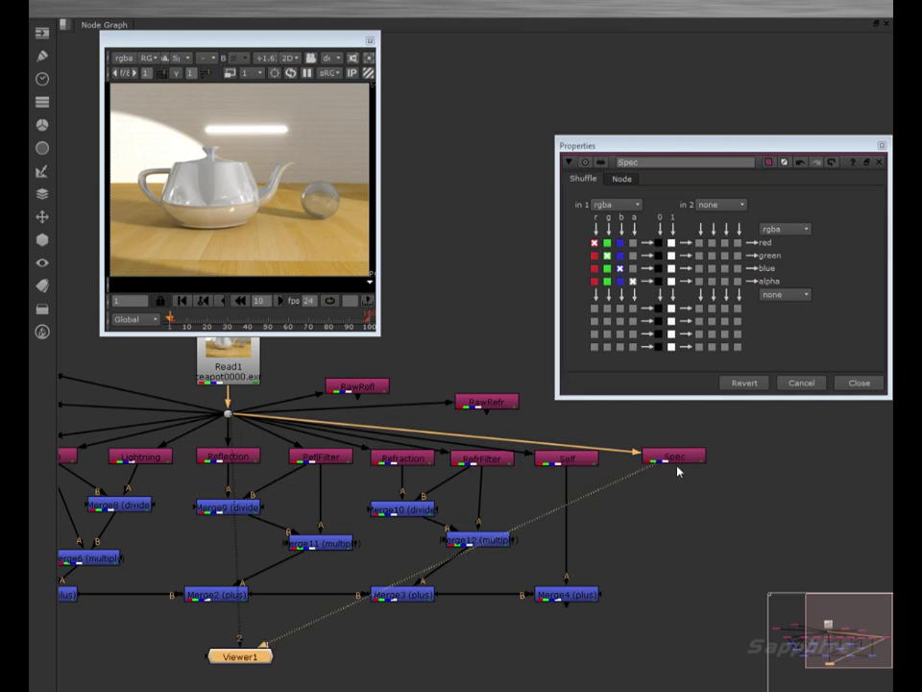
left_click(617, 205)
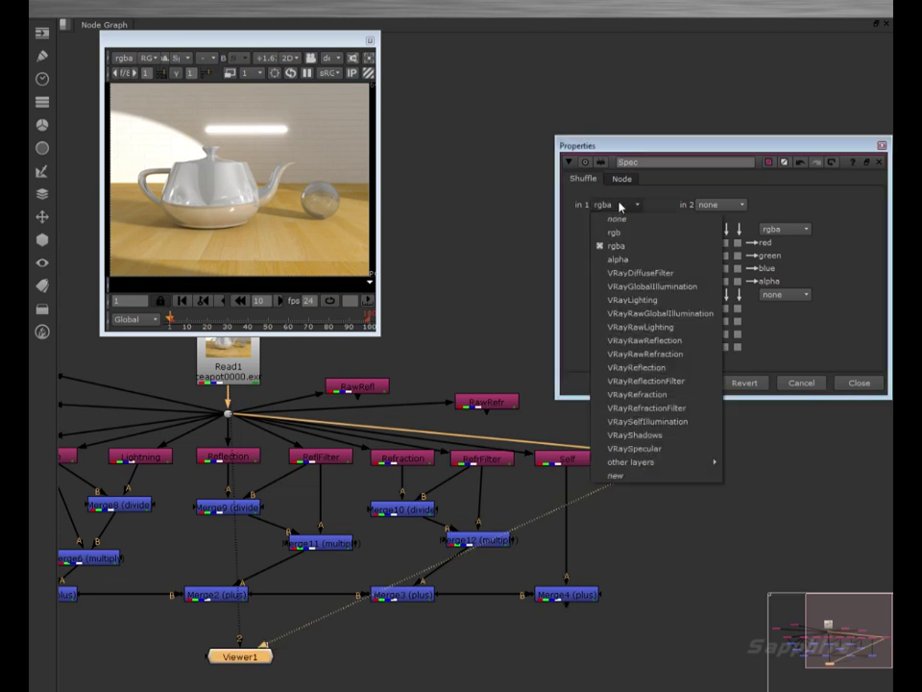
left_click(653, 449)
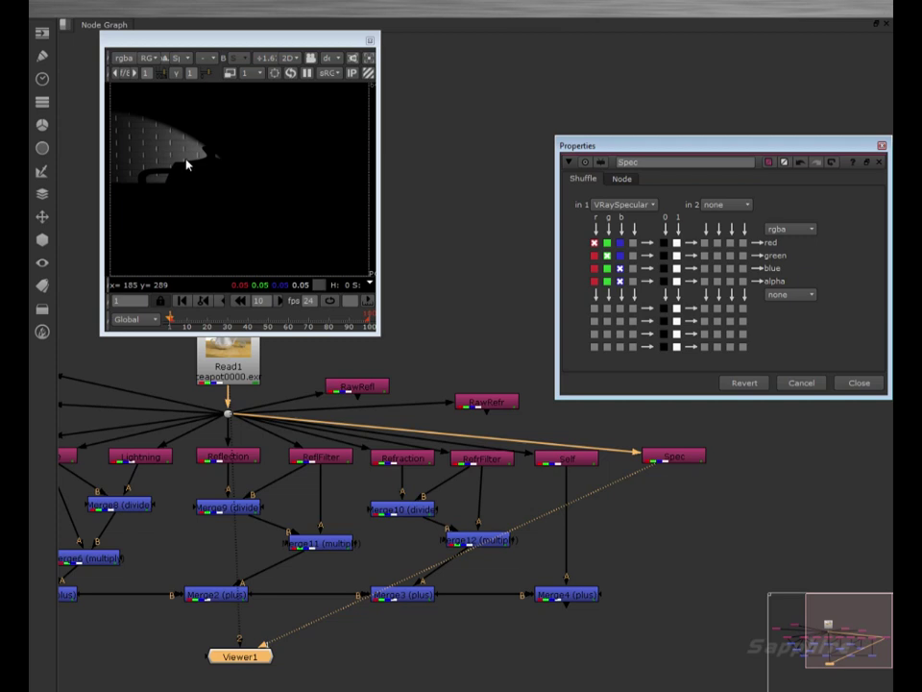
Add a Merge node with B from Merge4 and A from Spec, and align it with the row of plus merges.
left_click(680, 461)
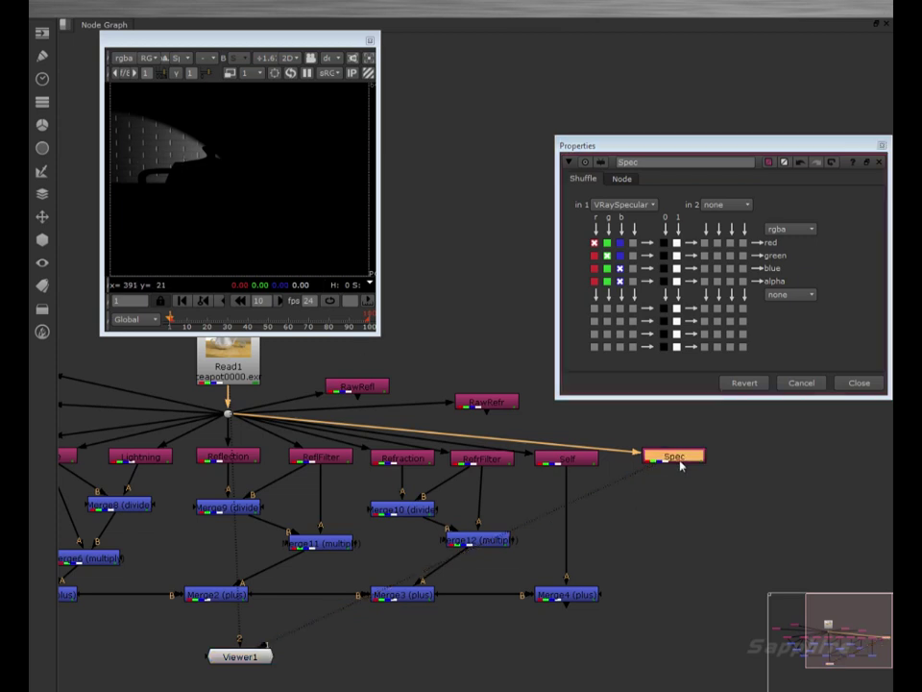
middle_click_drag(207, 504, 216, 467)
middle_click_drag(436, 484, 458, 494)
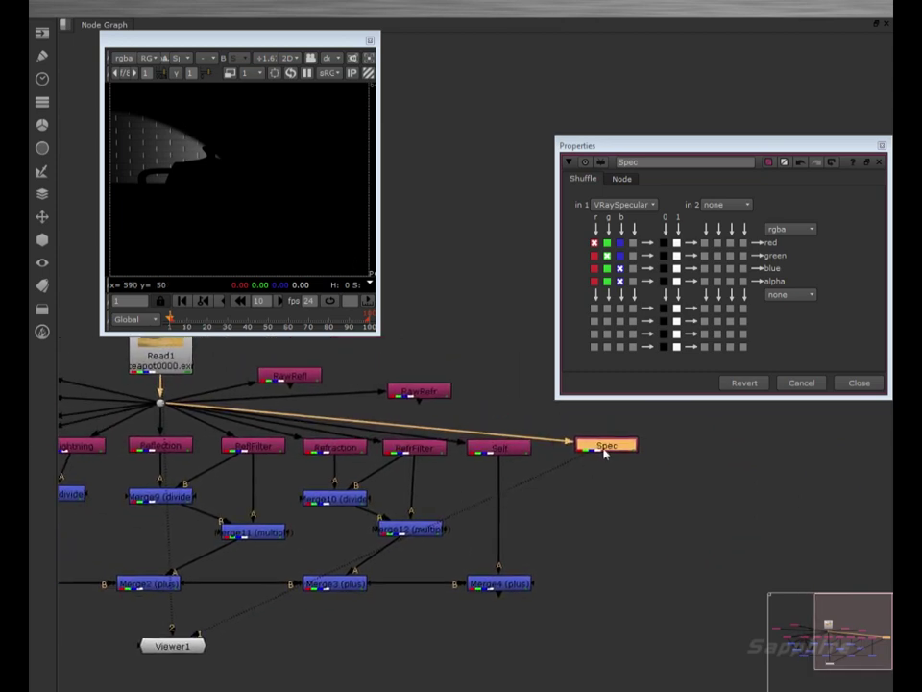
left_click(618, 576)
key("m")
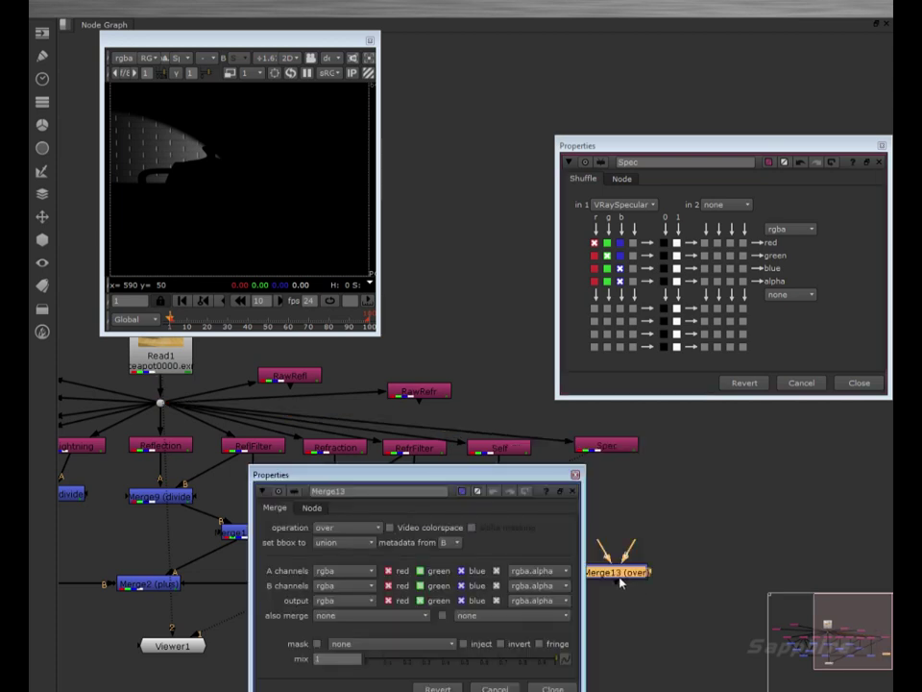
left_click(574, 474)
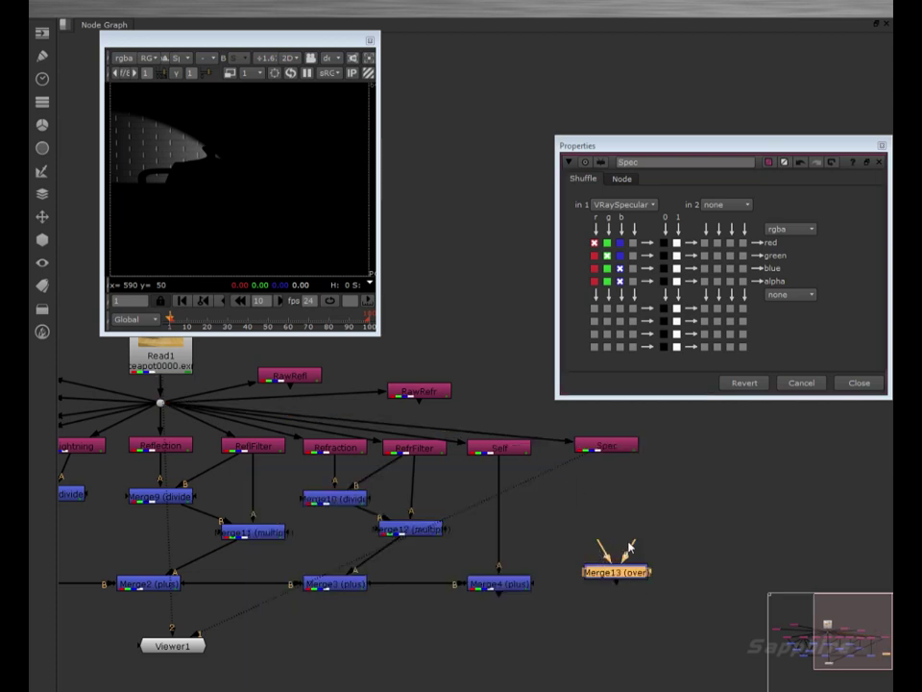
left_click_drag(603, 545, 531, 582)
left_click_drag(630, 547, 607, 464)
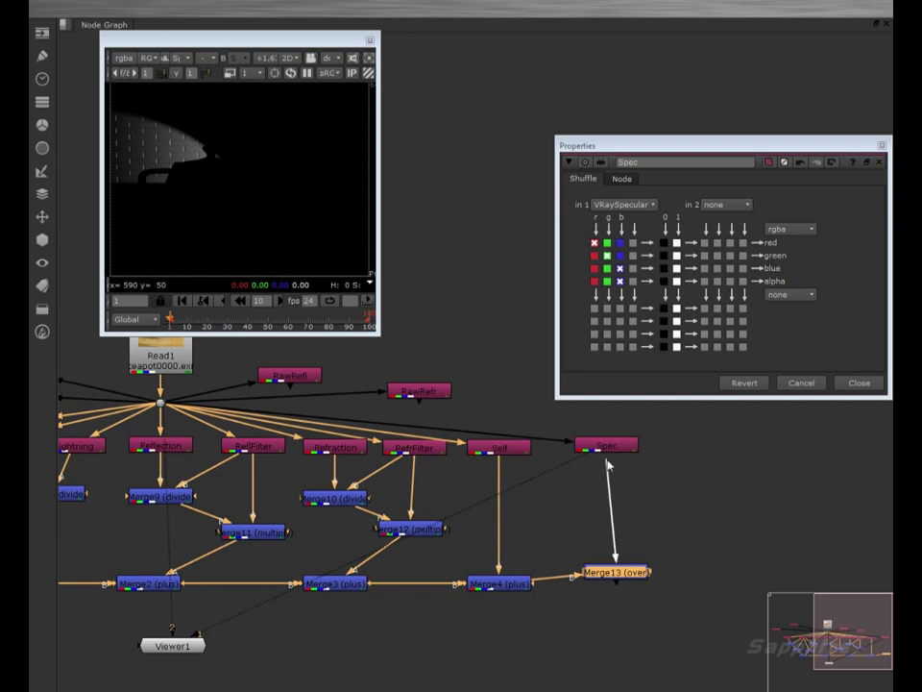
left_click_drag(615, 578, 611, 591)
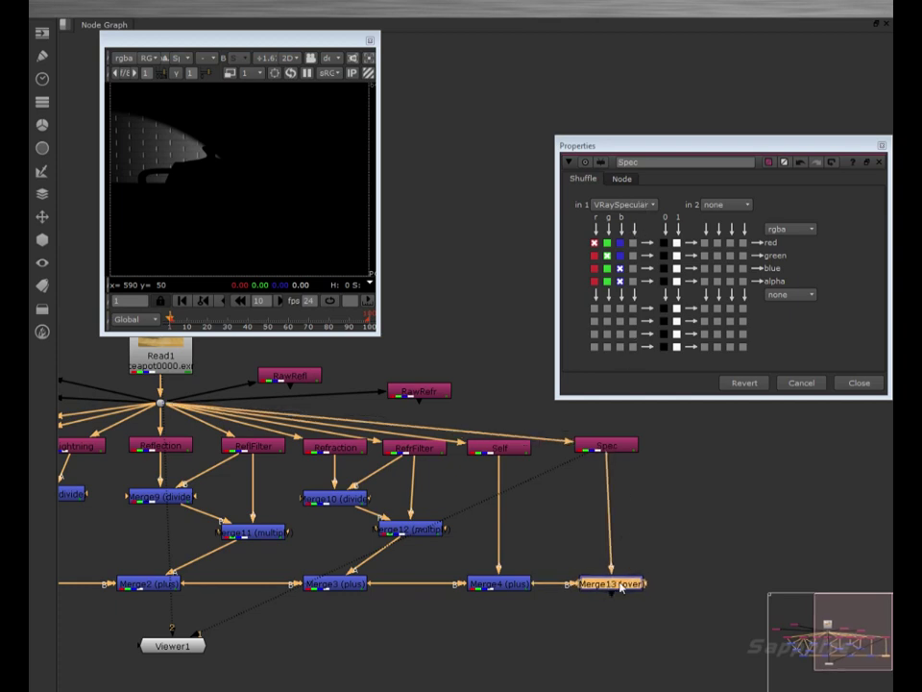
Set the operation of Merge13 to plus, close the open node properties, and show its result in the viewer.
double_click(622, 588)
left_click(351, 547)
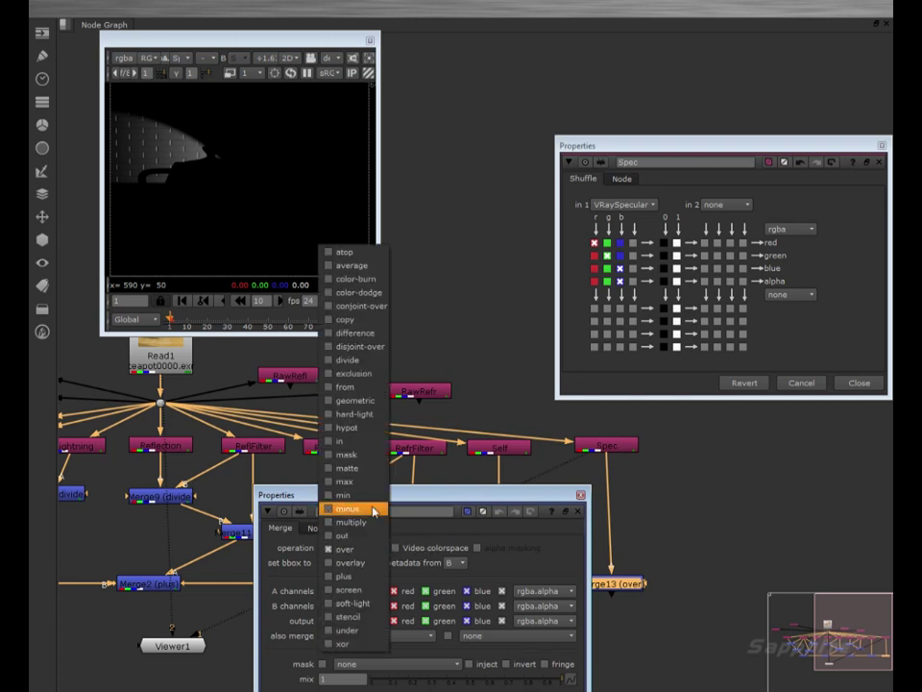
left_click(344, 575)
left_click(580, 495)
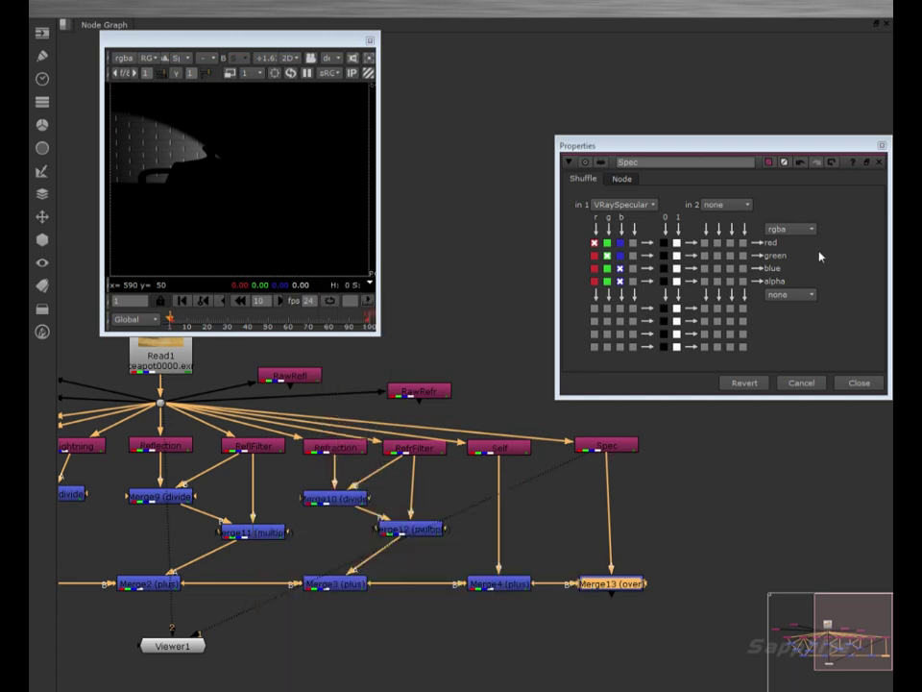
left_click(877, 162)
left_click(173, 645)
Move the RawGI and RawLight nodes closer to Read1 to tidy the graph.
middle_click_drag(219, 560, 439, 547)
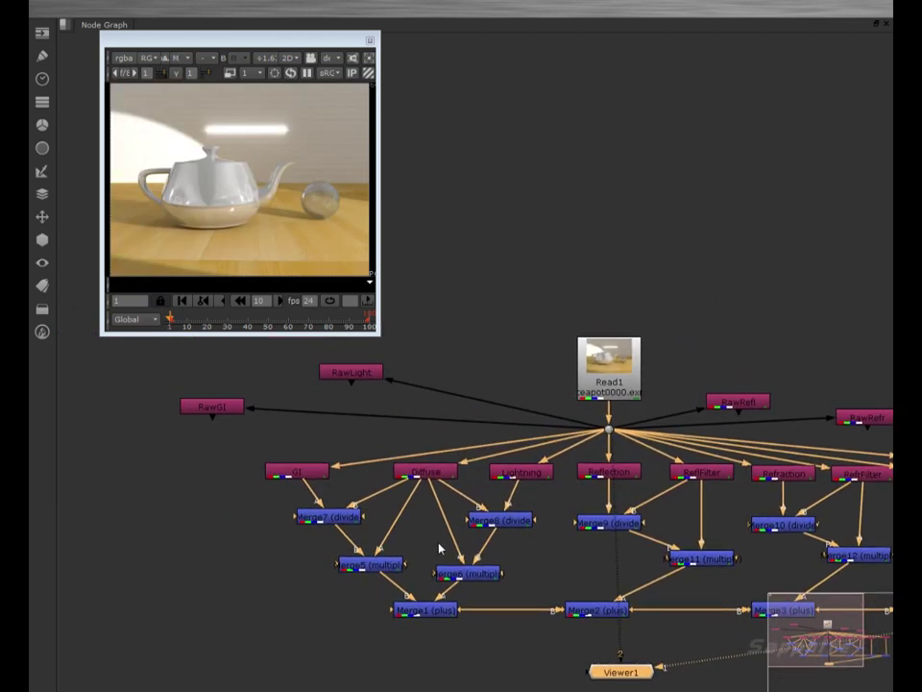
scroll(439, 547, "down", 3)
middle_click_drag(492, 563, 476, 525)
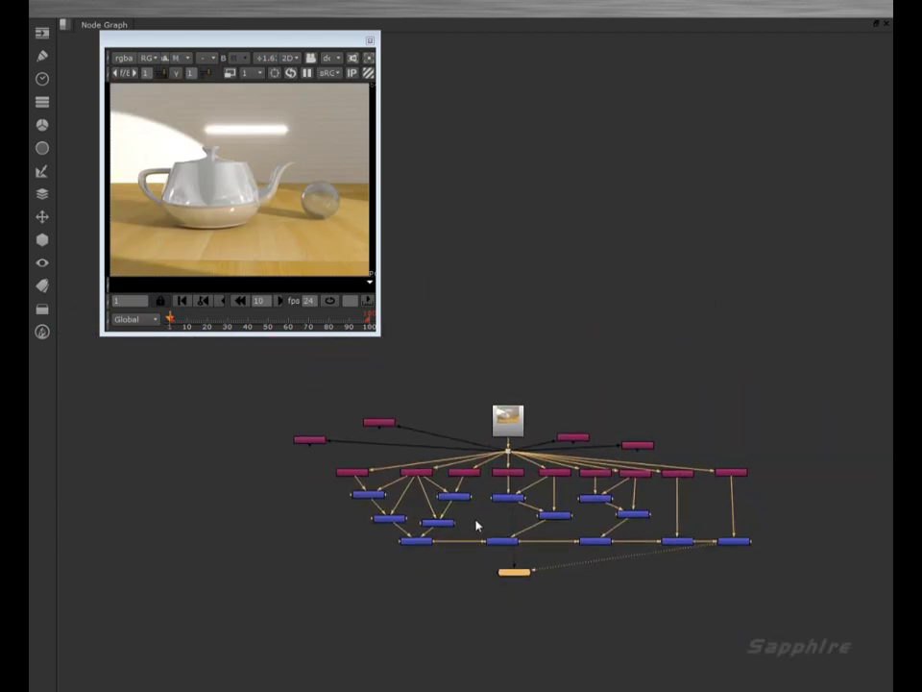
left_click_drag(311, 446, 426, 430)
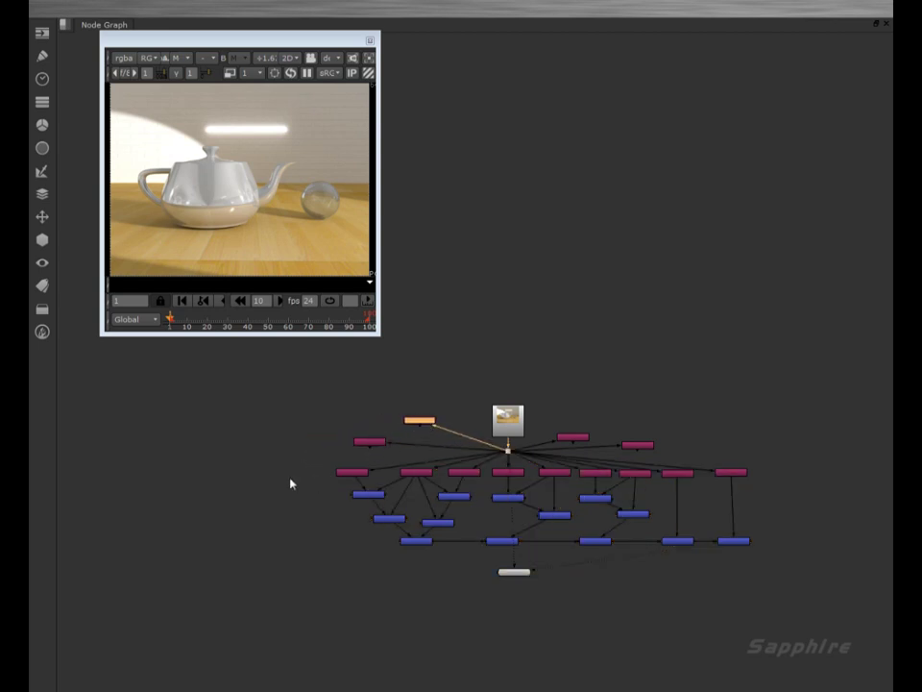
mouse_move(391, 490)
middle_mouse_down()
mouse_move(377, 488)
mouse_move(382, 503)
middle_mouse_up()
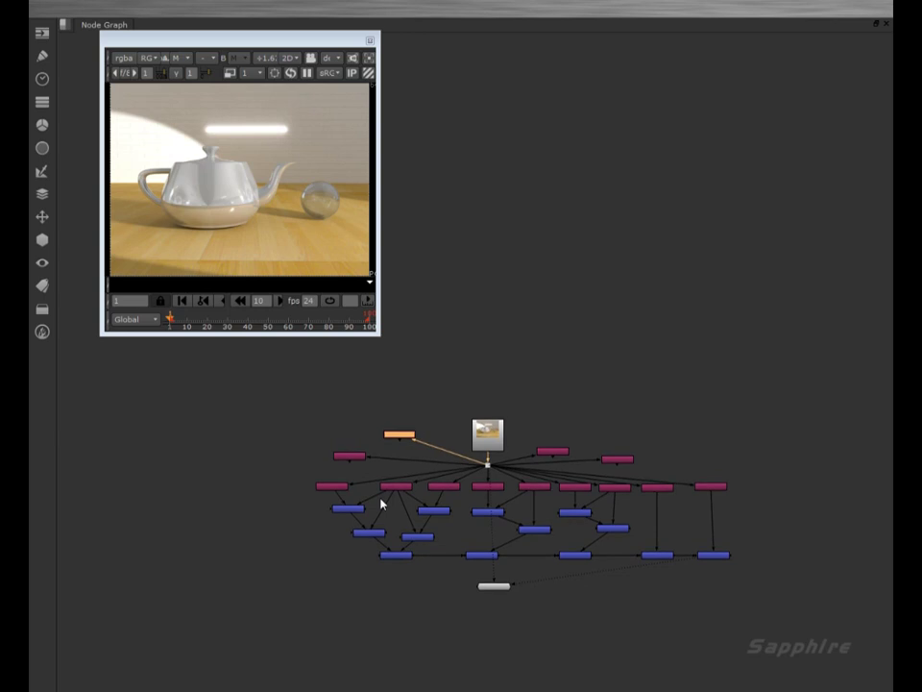
scroll(382, 503, "up", 4)
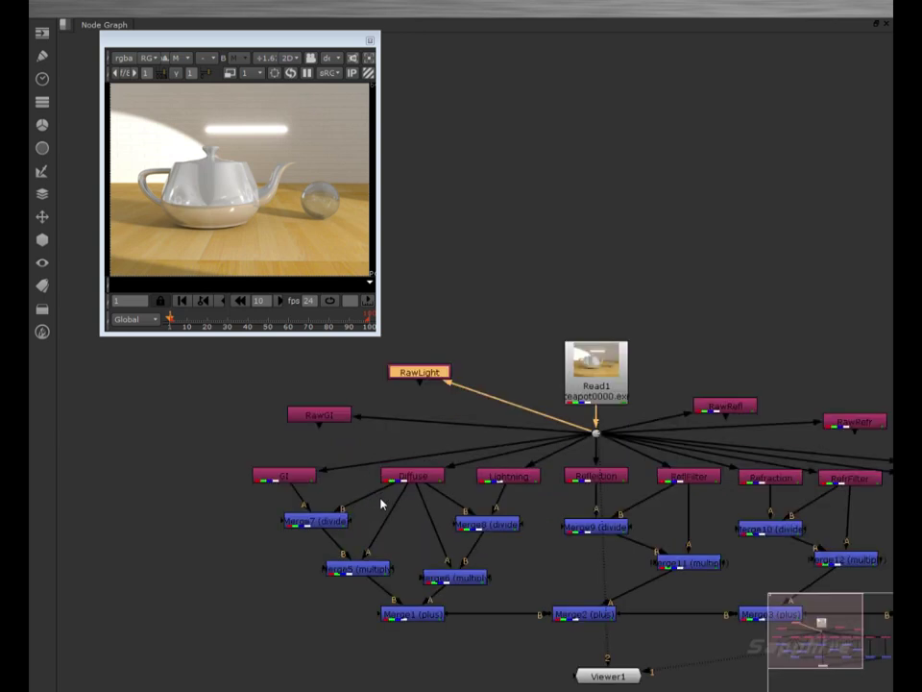
Show the original Read1 render in the viewer.
middle_click_drag(282, 474, 347, 472)
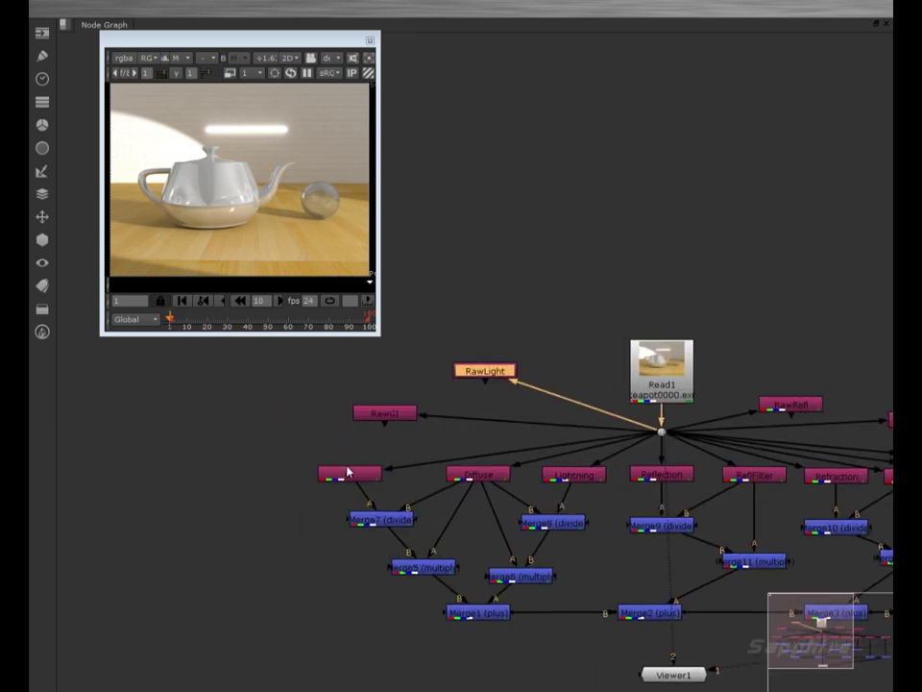
middle_click_drag(302, 477, 258, 465)
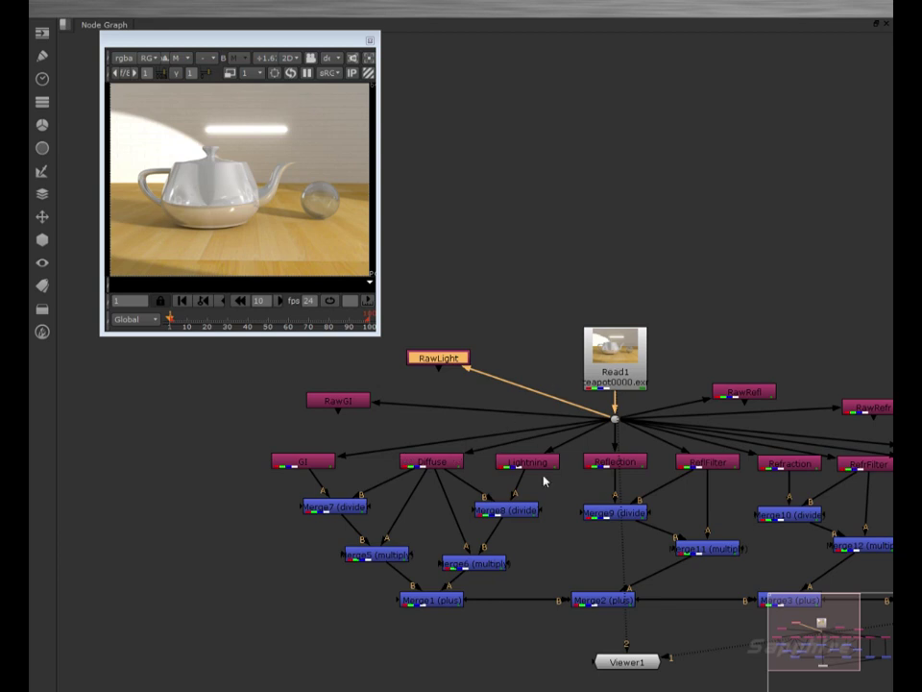
left_click(620, 380)
key("1")
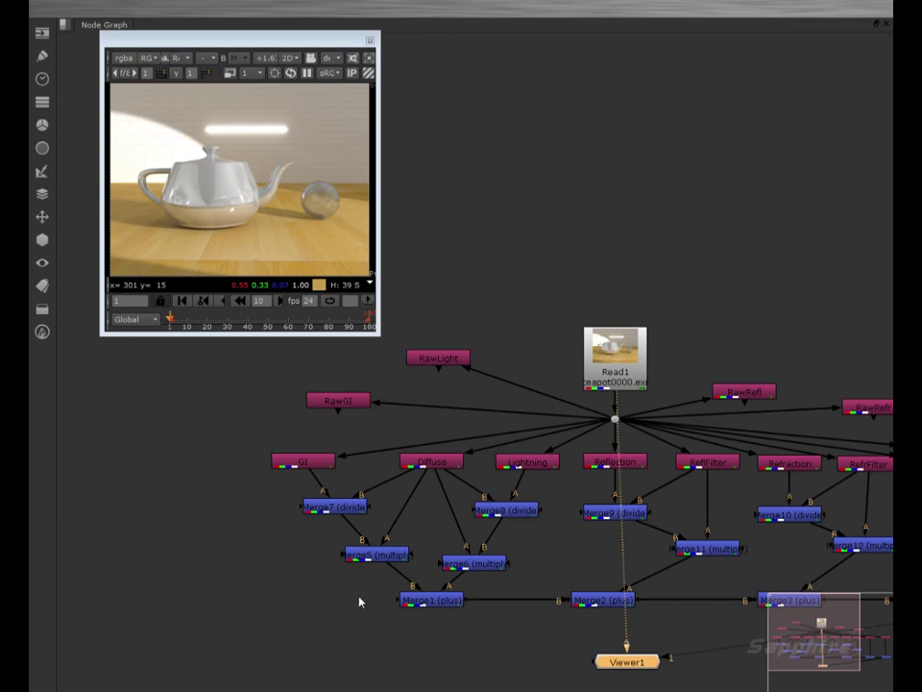
Add a Shuffle node beside the GI pass and connect its input to the dot below Read1.
middle_click_drag(222, 519, 310, 551)
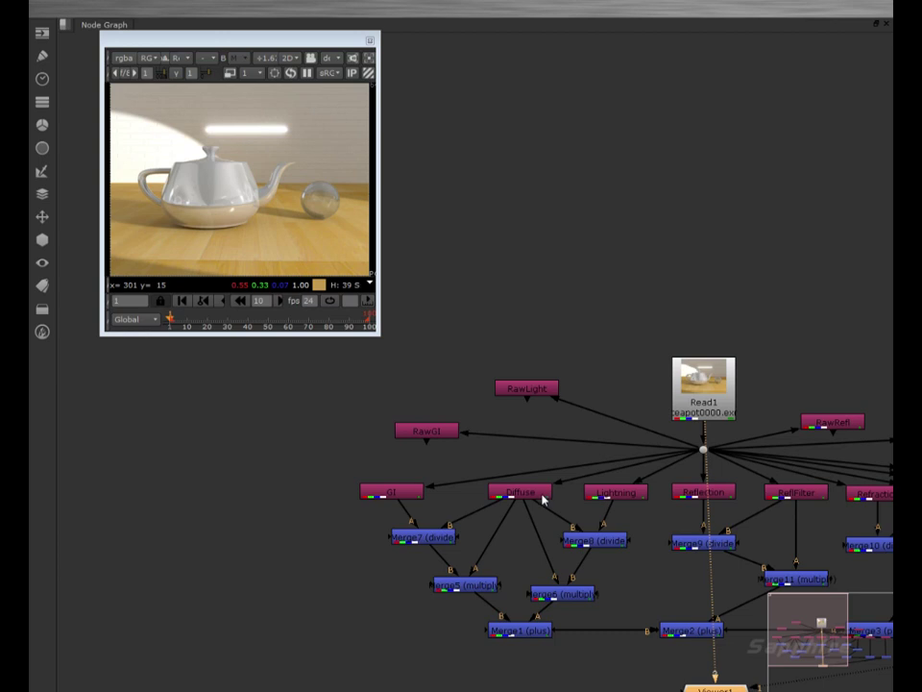
middle_click_drag(270, 504, 300, 499)
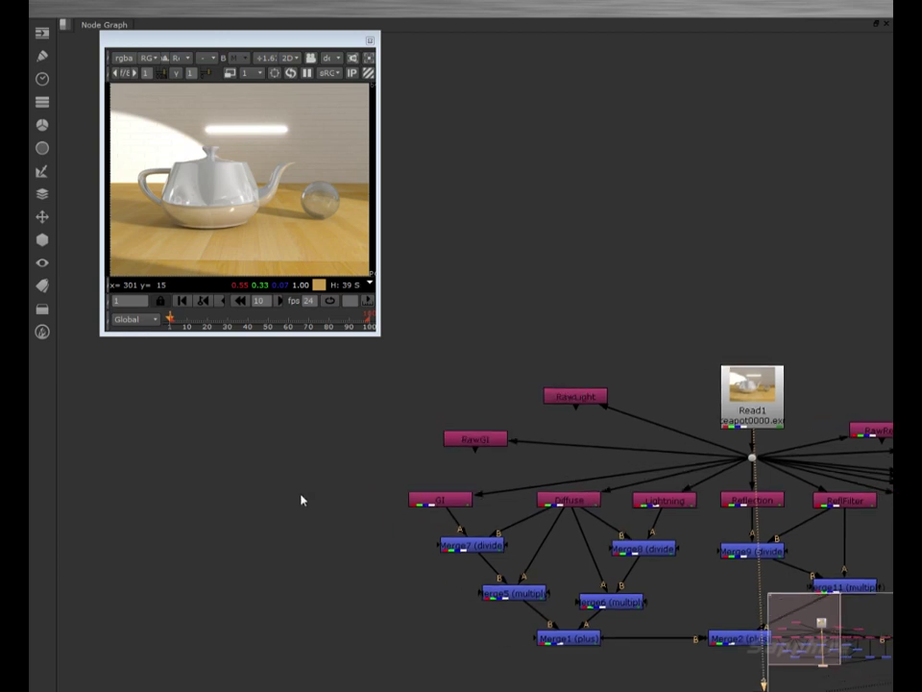
key("Tab")
key("Return")
left_click_drag(293, 480, 754, 461)
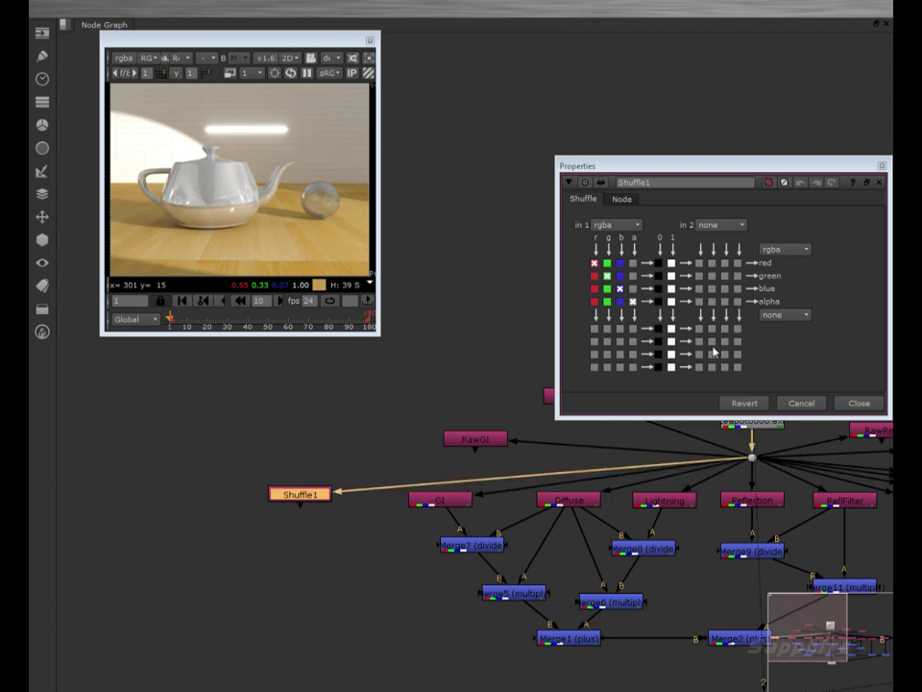
Rename the Shuffle node beside the GI pass to RGB1.
left_click_drag(672, 184, 535, 183)
type("RGBl")
type("1")
key("Return")
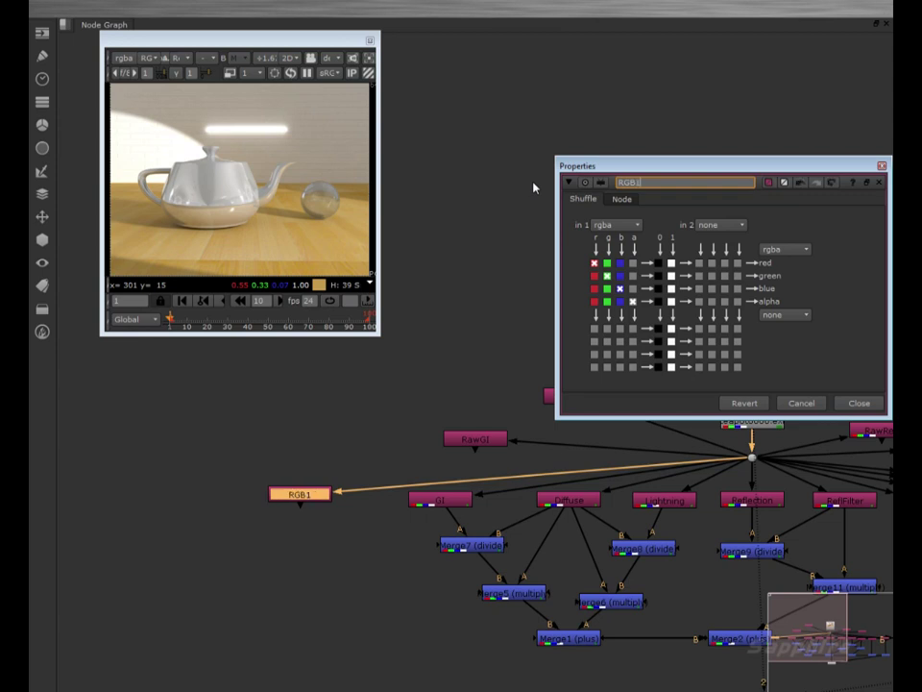
Rename the RGB1 Shuffle node to RGB_fix and close its properties.
left_click(881, 166)
double_click(310, 501)
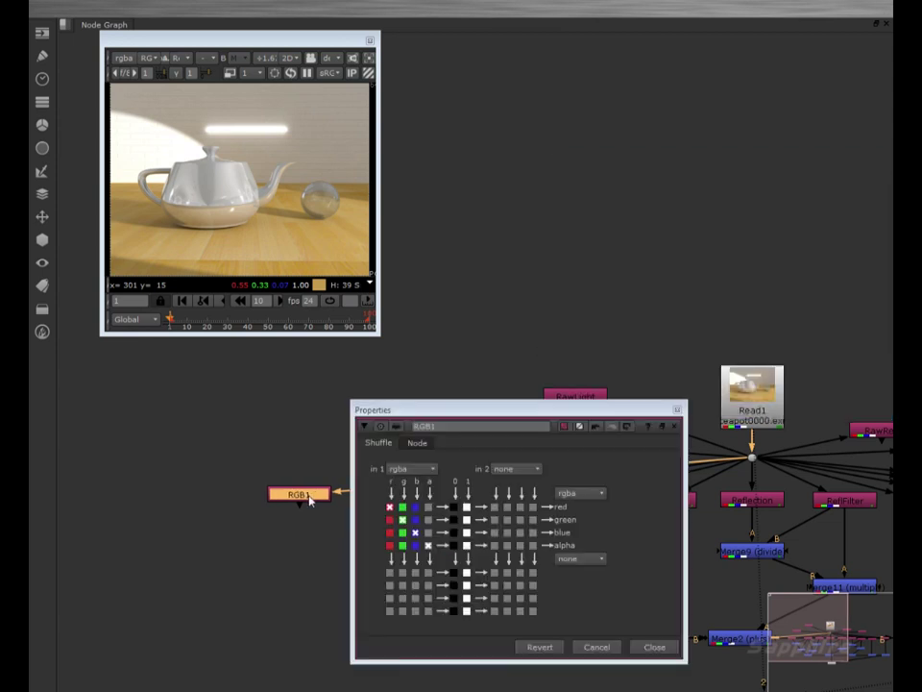
left_click(444, 426)
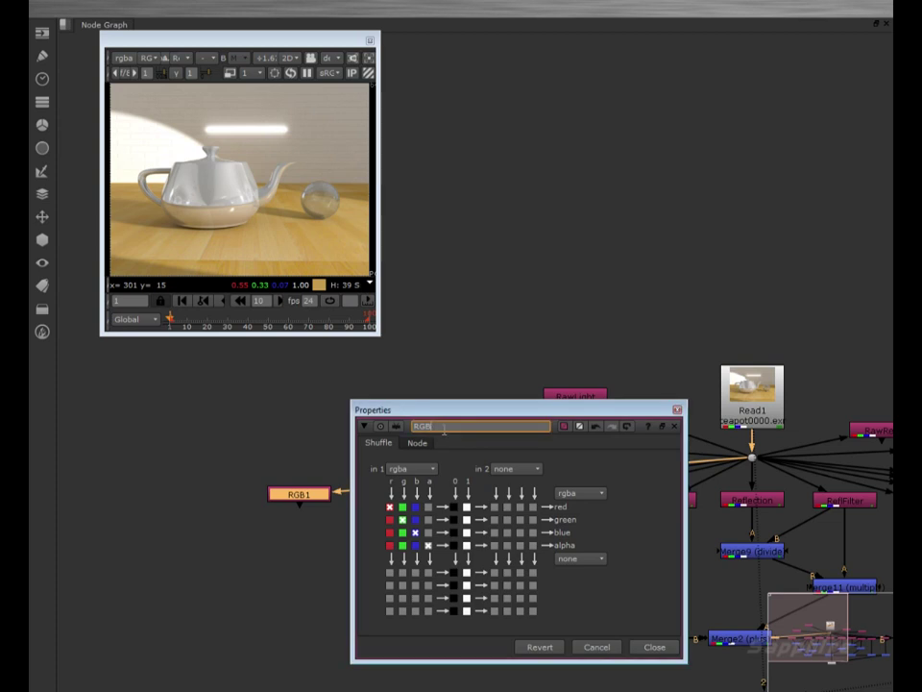
key("Return")
left_click(653, 647)
mouse_move(307, 501)
left_mouse_down()
mouse_move(290, 486)
mouse_move(301, 484)
left_mouse_up()
middle_click_drag(380, 541, 351, 480)
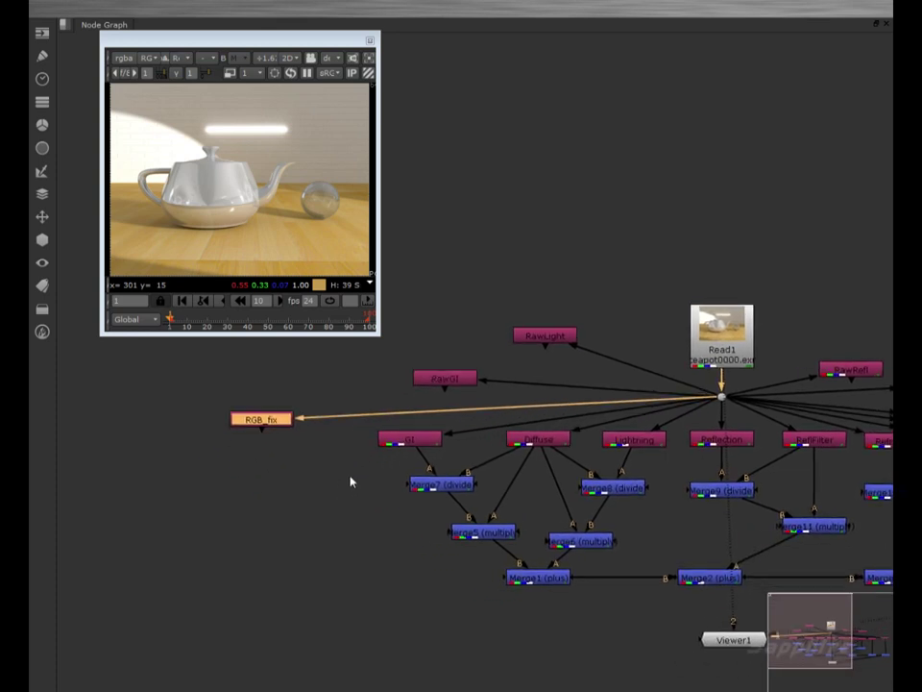
Add a Merge node below RGB_fix, connect both its A and B inputs to RGB_fix, and align it underneath.
left_click(269, 467)
key("m")
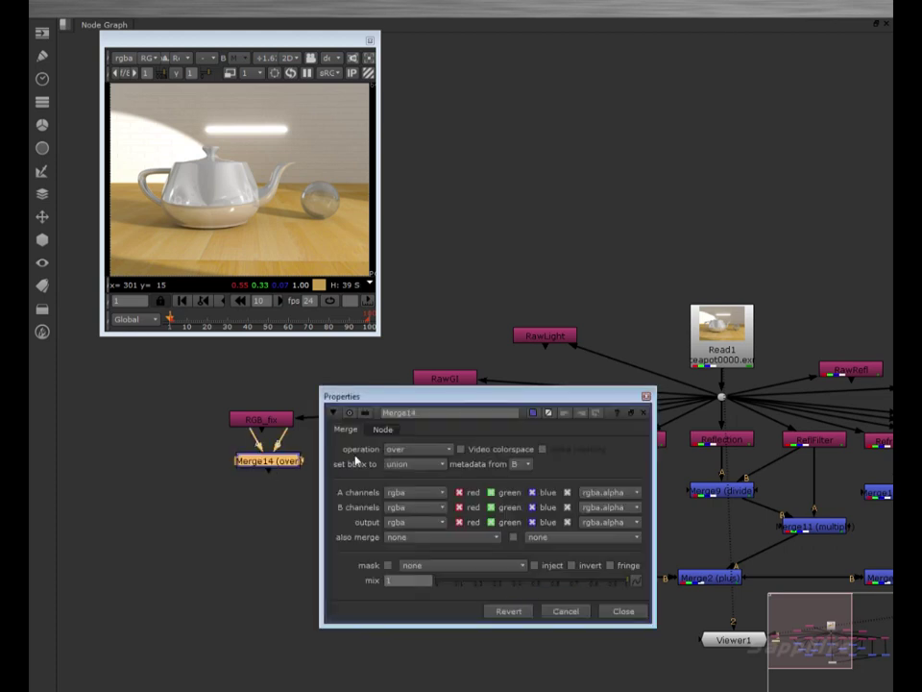
left_click_drag(531, 404, 642, 60)
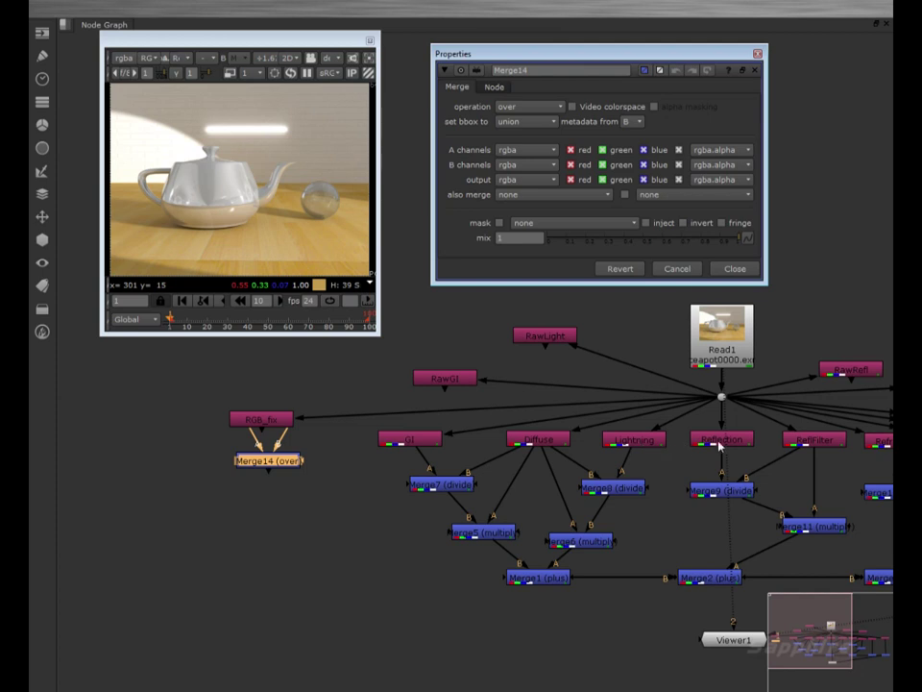
middle_click_drag(829, 444, 566, 454)
middle_click_drag(319, 465, 566, 477)
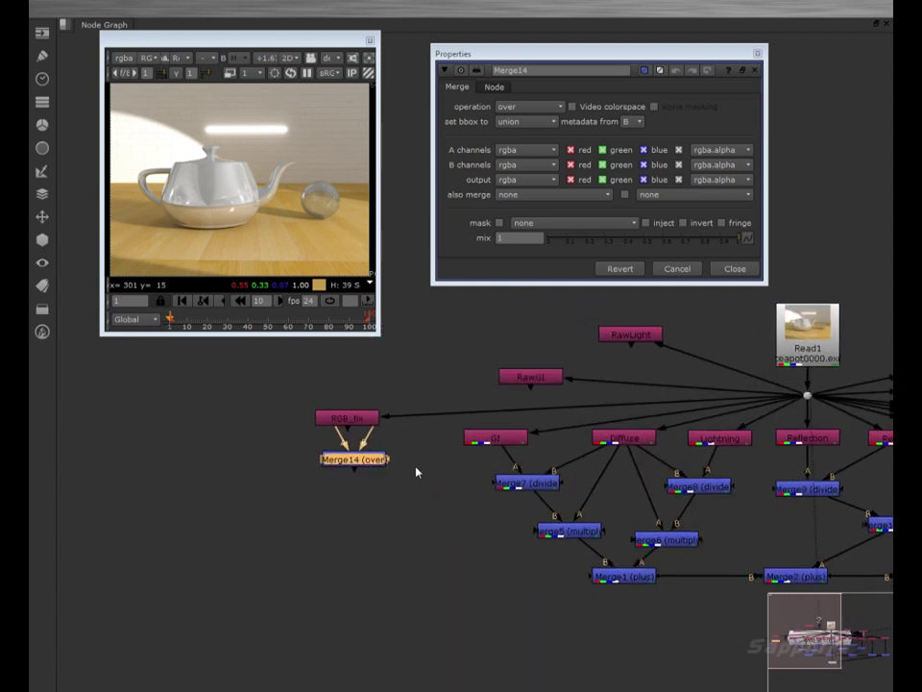
left_click_drag(358, 465, 354, 480)
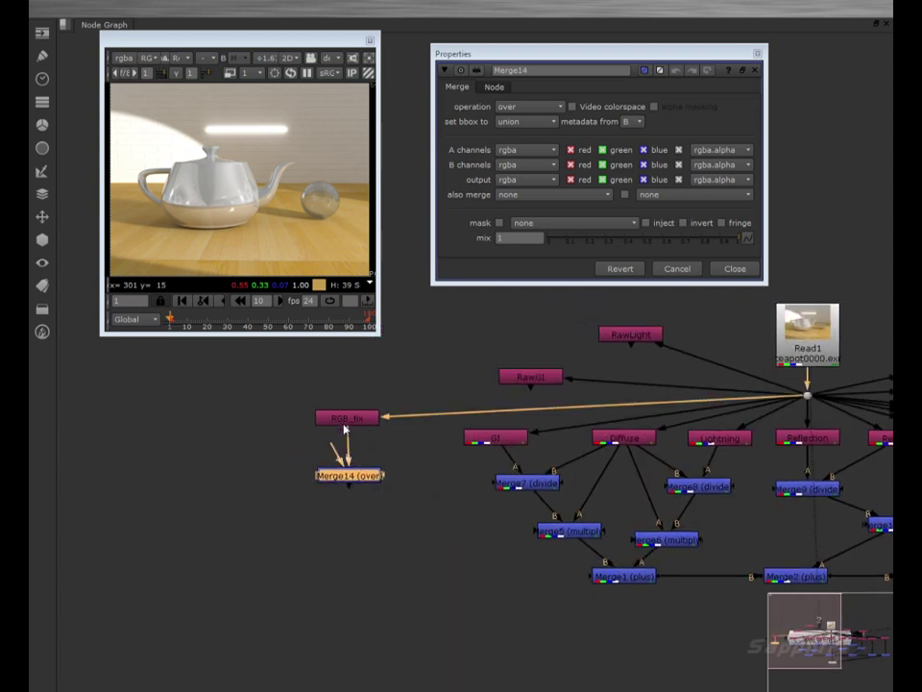
left_click_drag(353, 481, 350, 471)
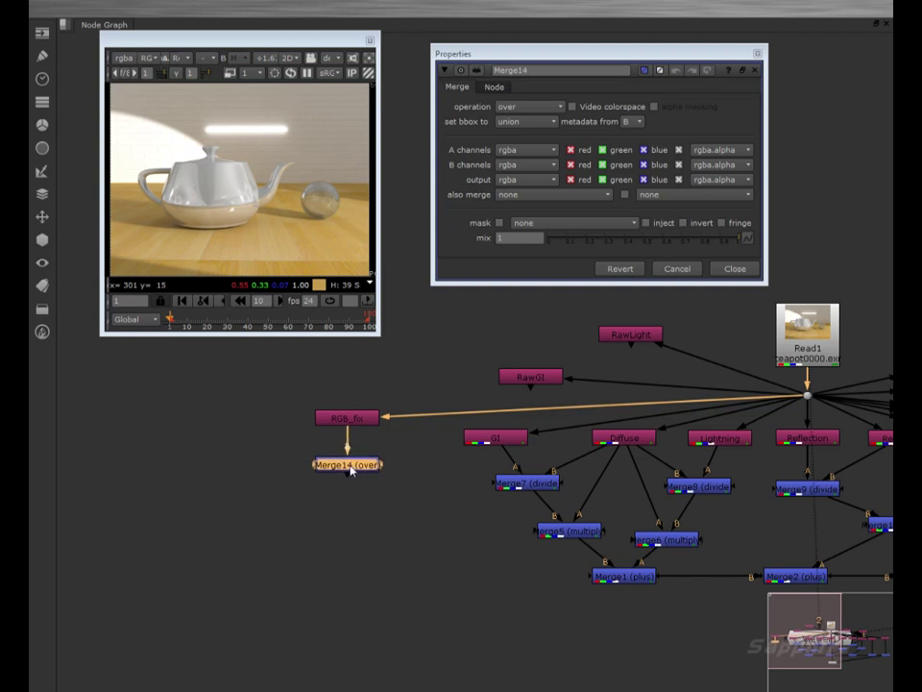
Set the merge below RGB_fix to minus with VRayGlobalIllumination as its B channels, and show it in the viewer.
left_click(530, 106)
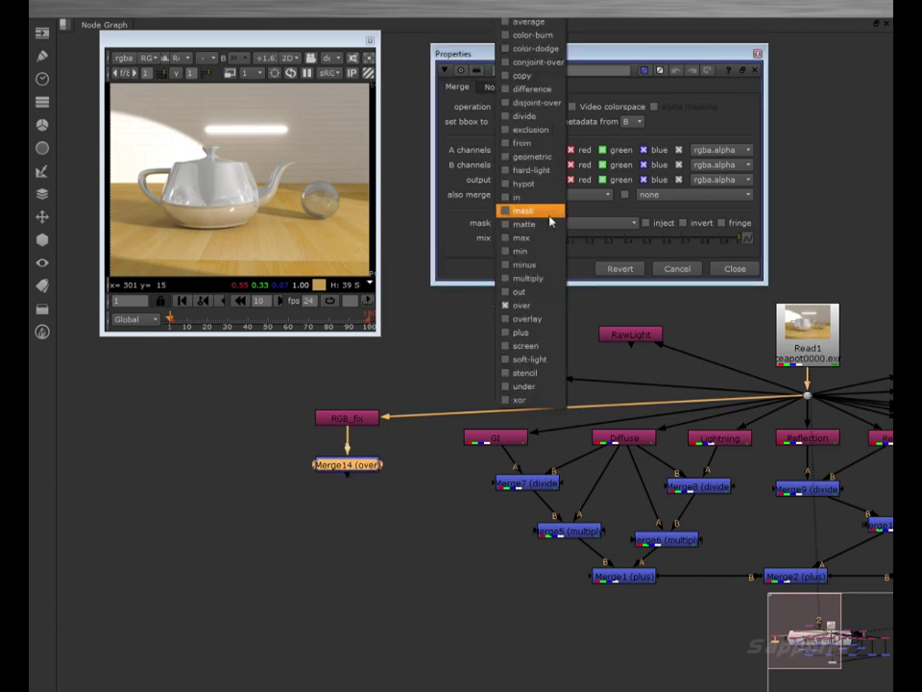
left_click(540, 264)
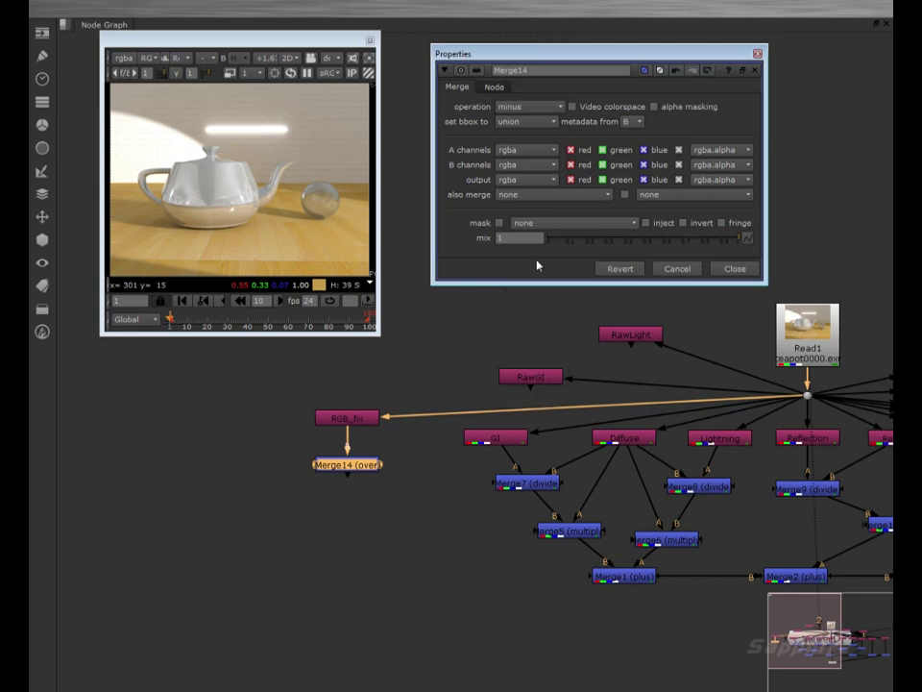
left_click(541, 169)
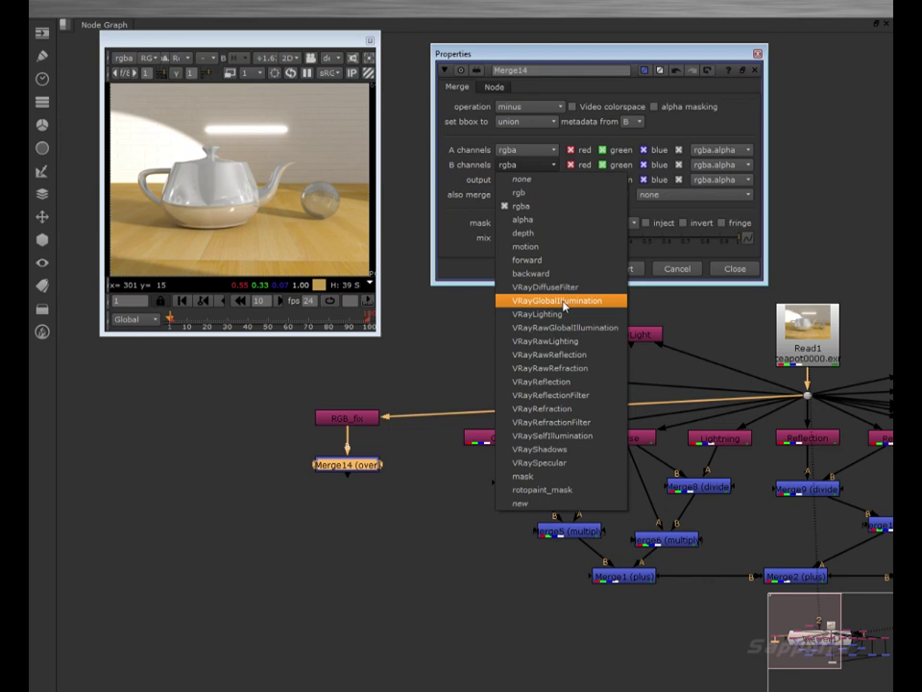
left_click(557, 300)
key("1")
left_click(363, 477)
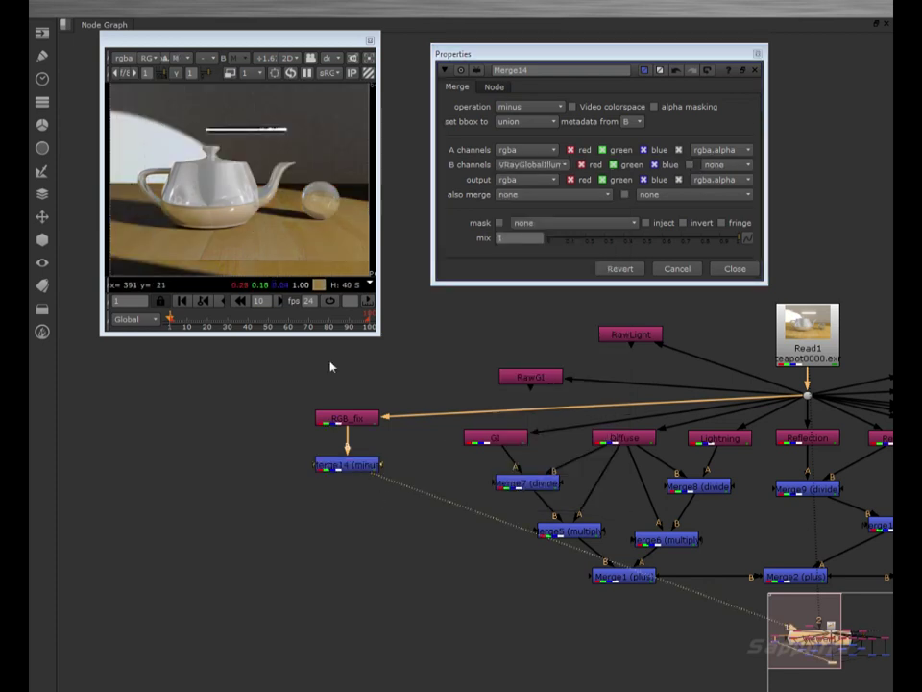
Duplicate the minus merge below RGB_fix and connect both inputs of the copy to the original merge's output.
left_click(355, 466)
key("ctrl+c")
key("ctrl+v")
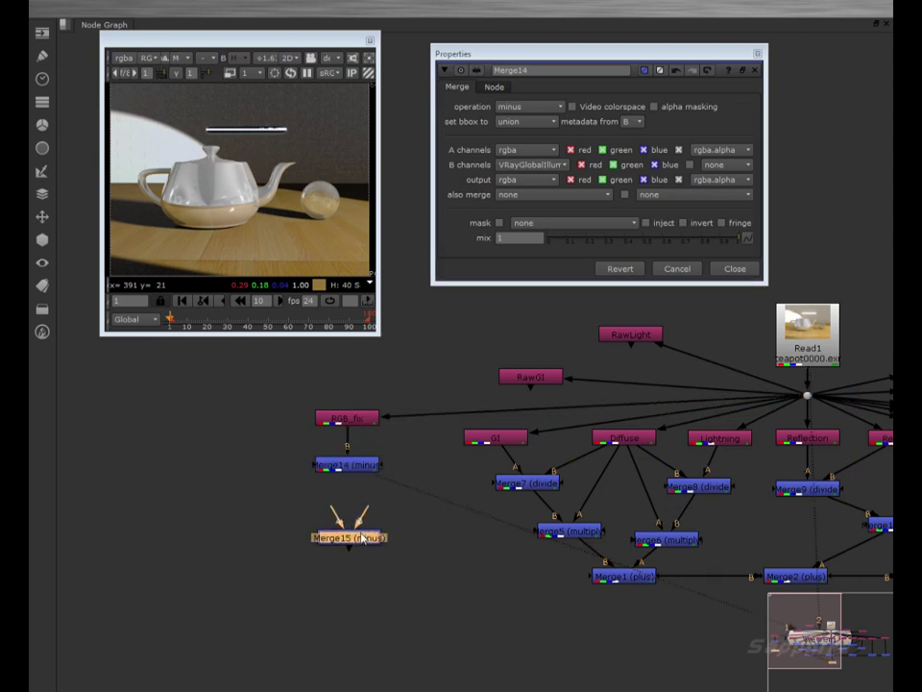
left_click_drag(363, 524, 347, 466)
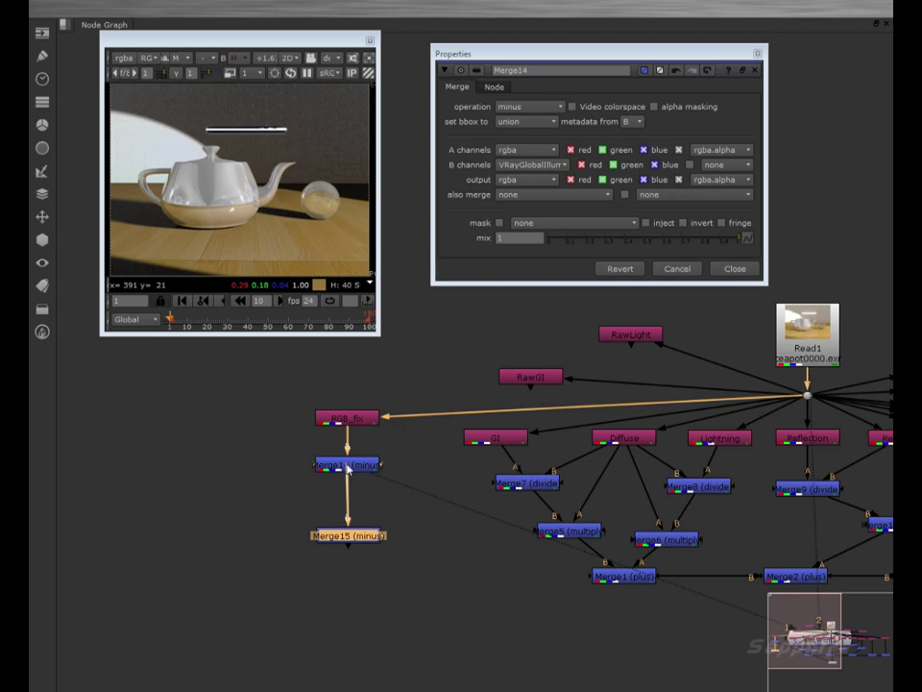
left_click_drag(352, 541, 354, 522)
Set the B channels of Merge15 to VRayLighting and show its result in the viewer.
double_click(353, 522)
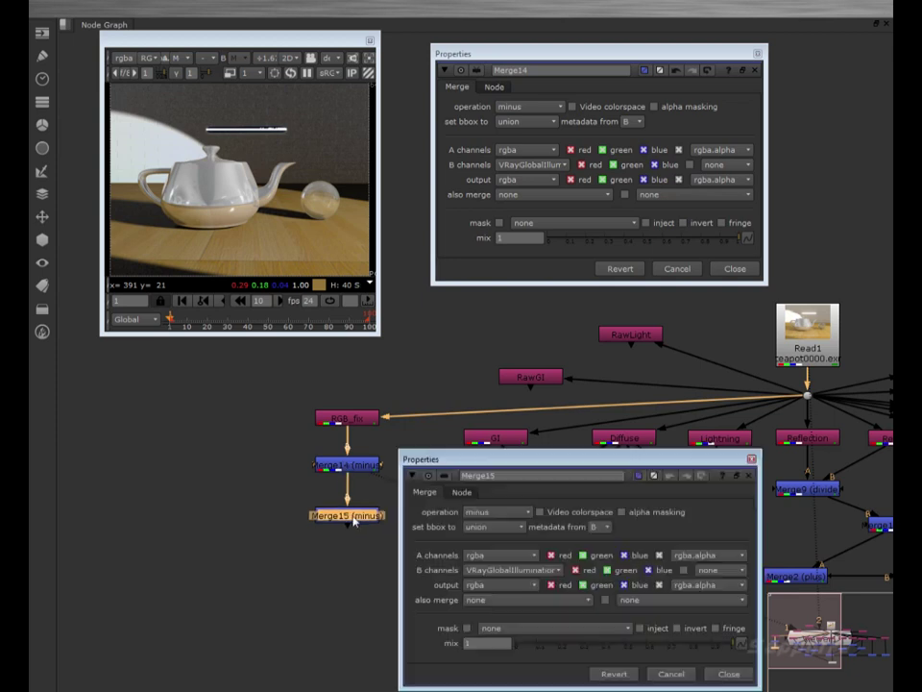
left_click(524, 570)
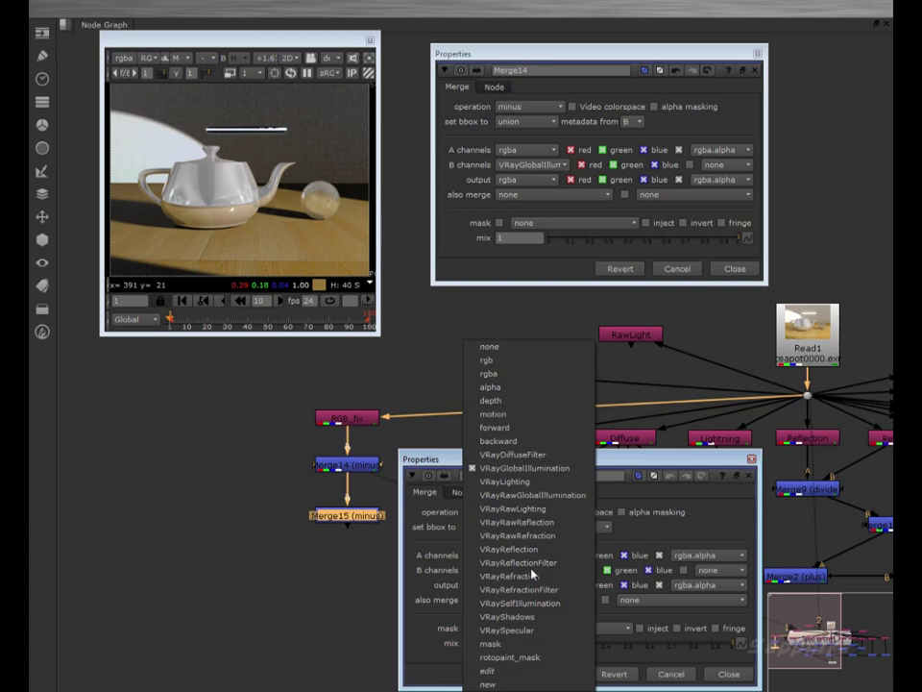
left_click(504, 480)
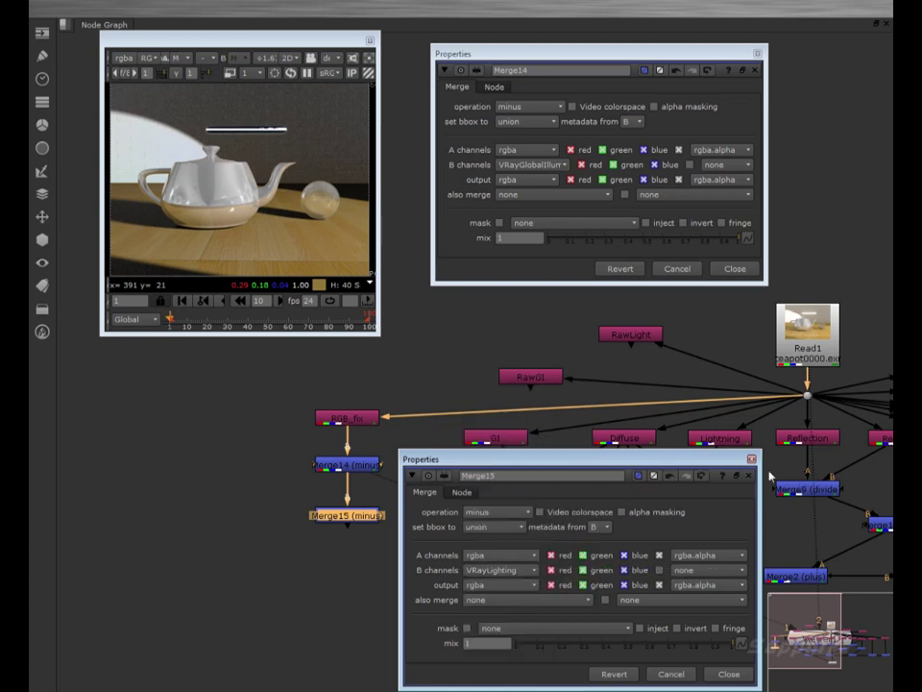
left_click(734, 268)
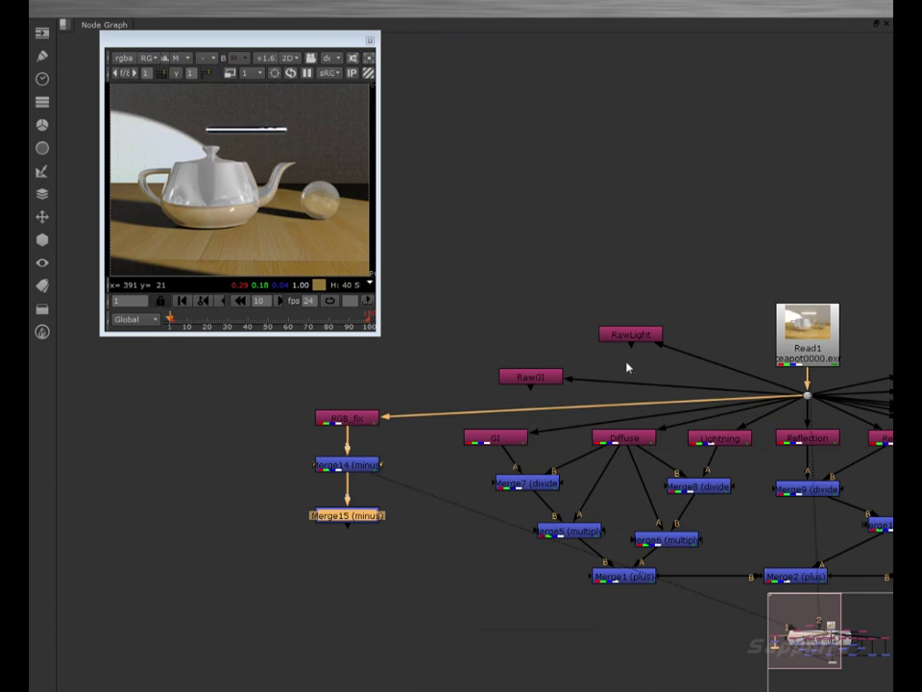
key("1")
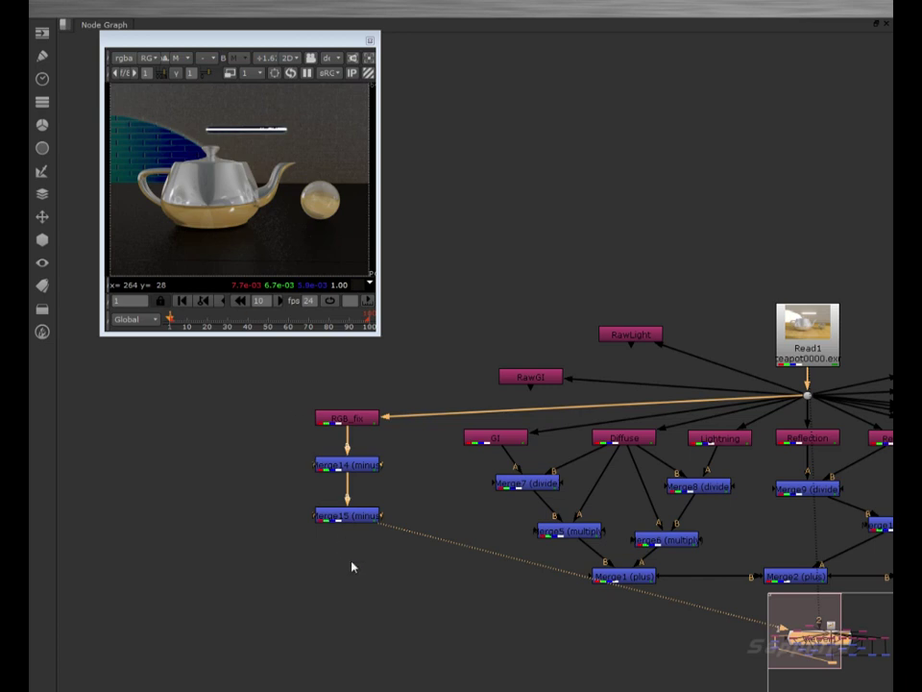
Paste another minus merge fed on both inputs by Merge15, set its B channels to VRayReflection, and view it.
key("ctrl+v")
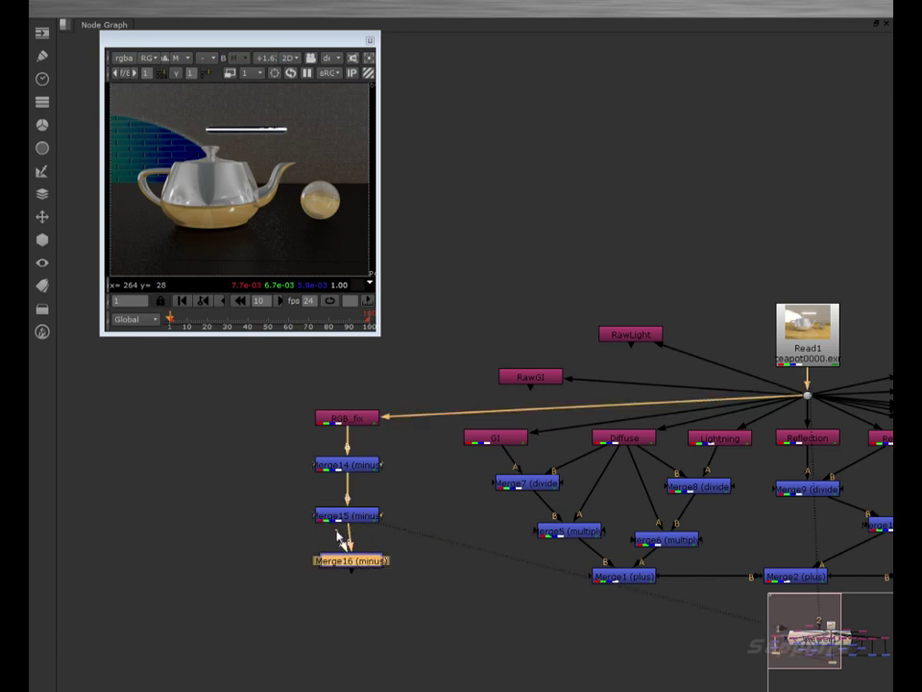
left_click_drag(357, 565, 352, 566)
double_click(352, 565)
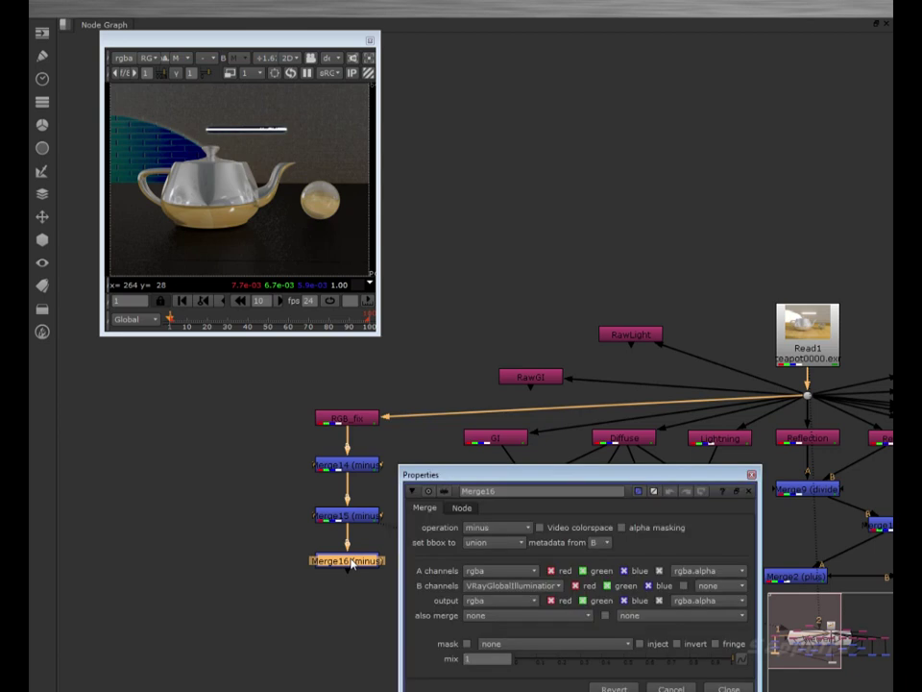
left_click_drag(551, 487, 546, 169)
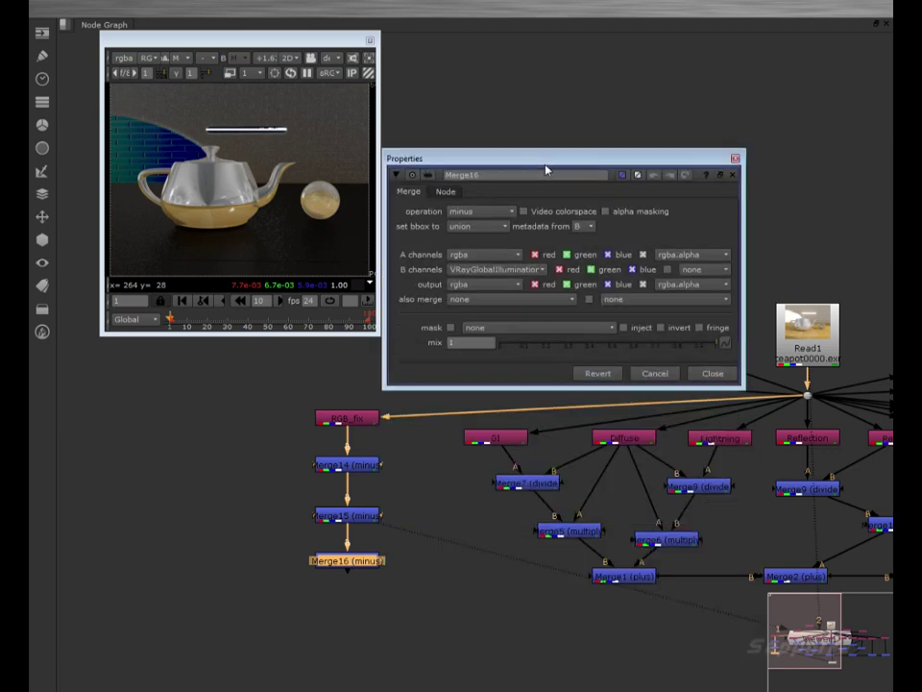
left_click(509, 269)
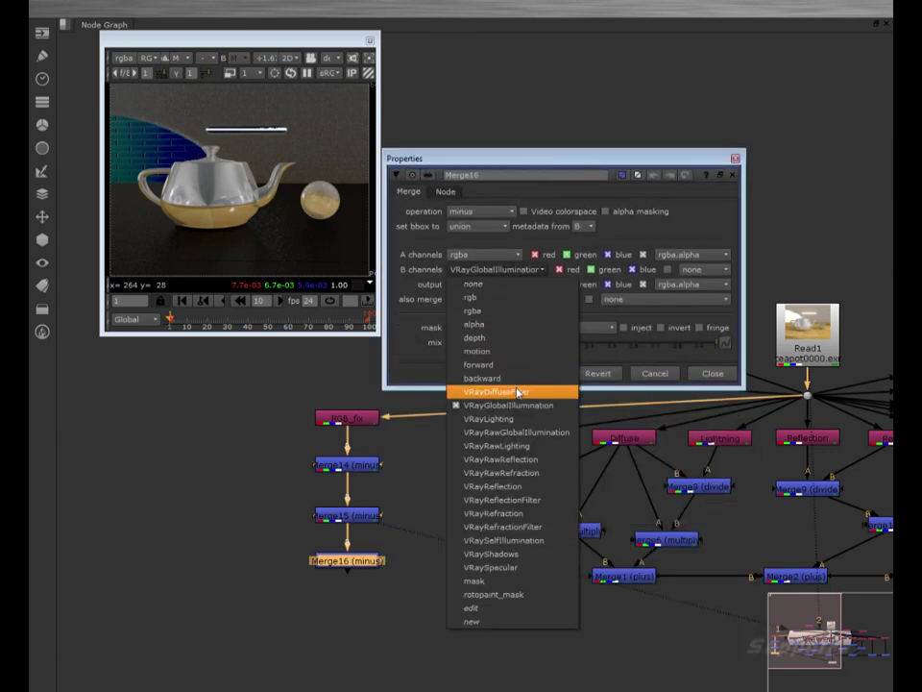
left_click(528, 488)
left_click(700, 376)
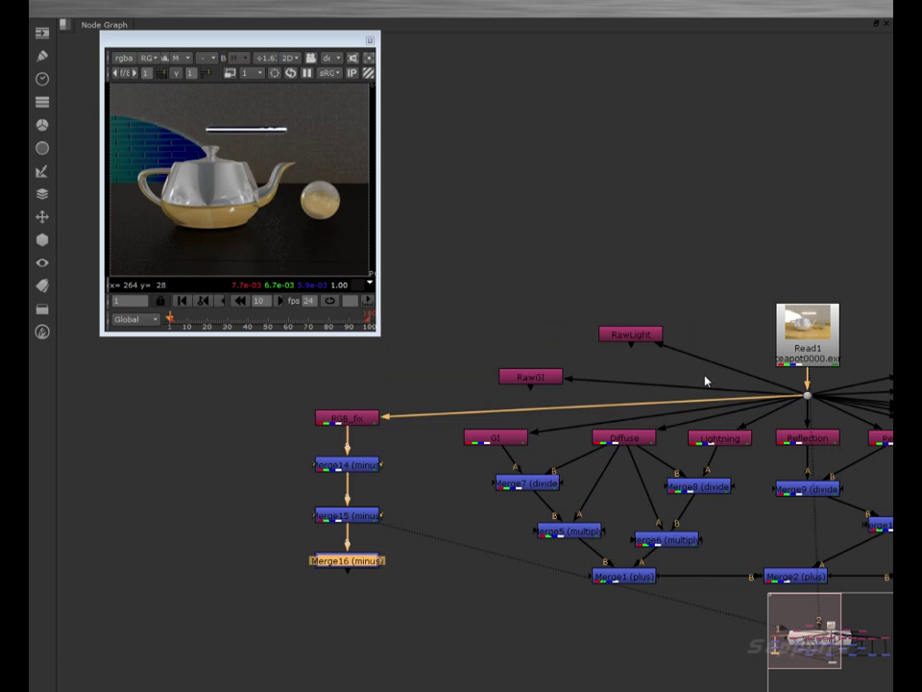
left_click(371, 573)
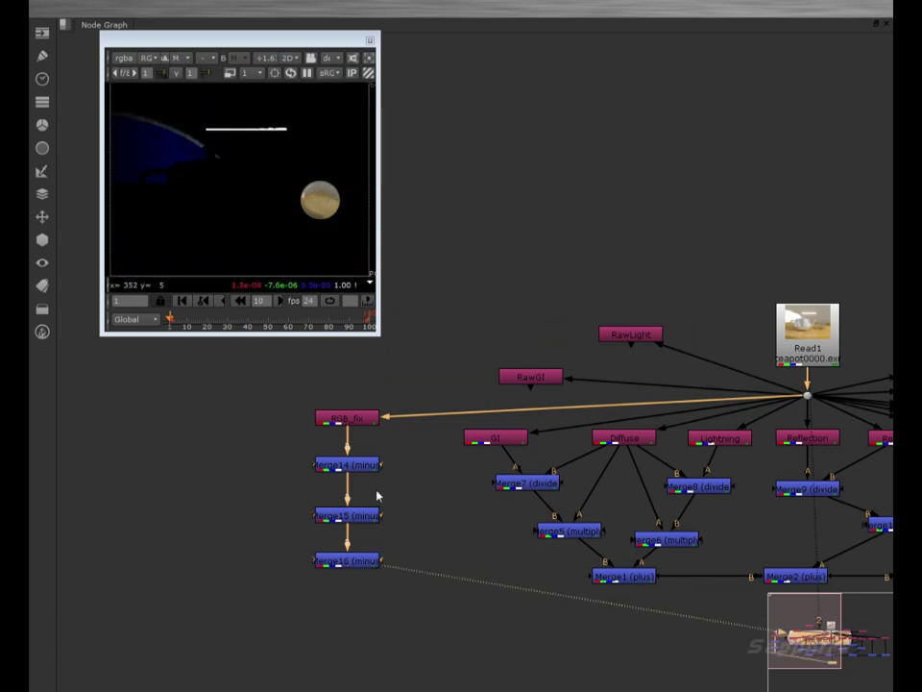
Paste another minus merge below Merge16 and connect both its inputs to Merge16.
scroll(376, 494, "down", 3)
left_click(341, 522)
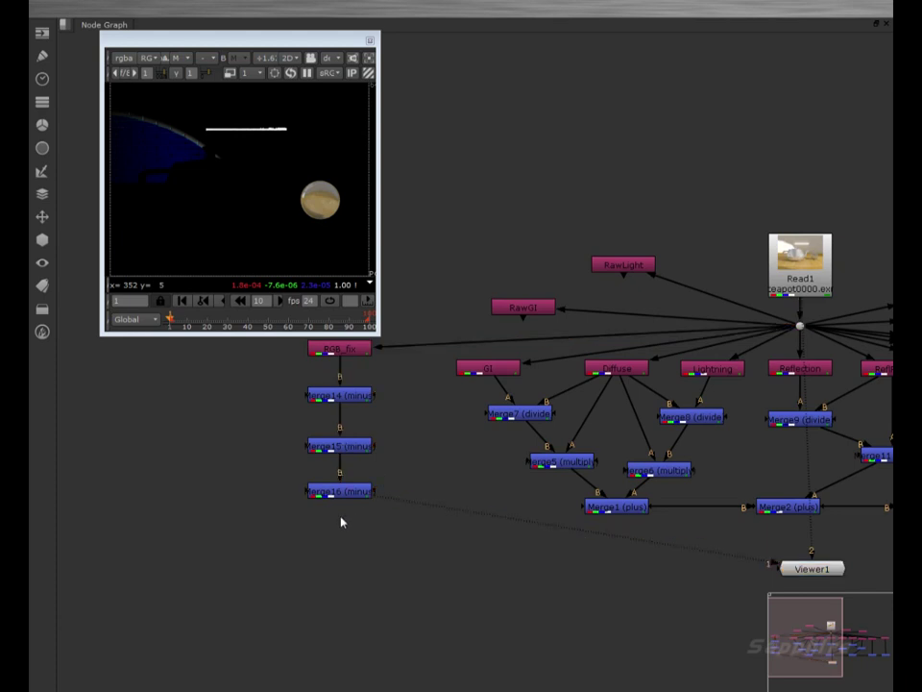
key("ctrl+v")
left_click_drag(341, 522, 343, 546)
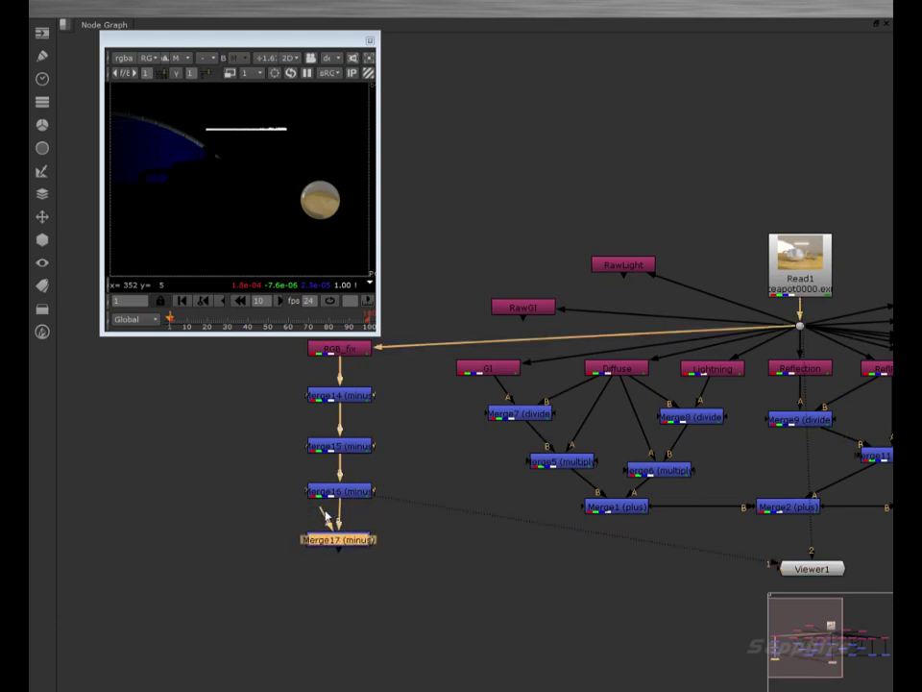
Set the B channels of Merge17 to VRayRefraction and show its result in the viewer.
double_click(347, 544)
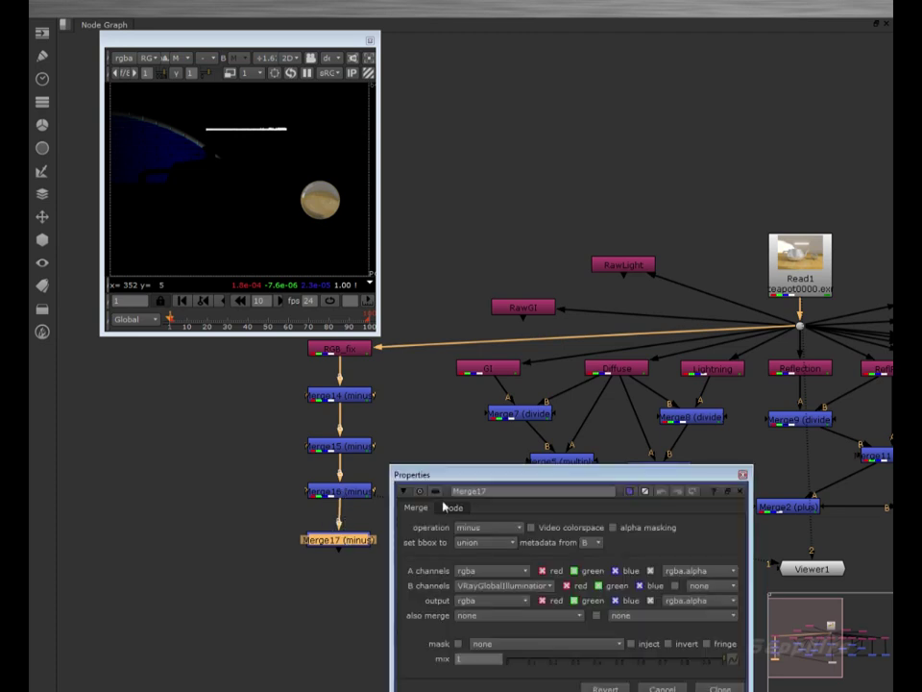
left_click_drag(478, 490, 517, 221)
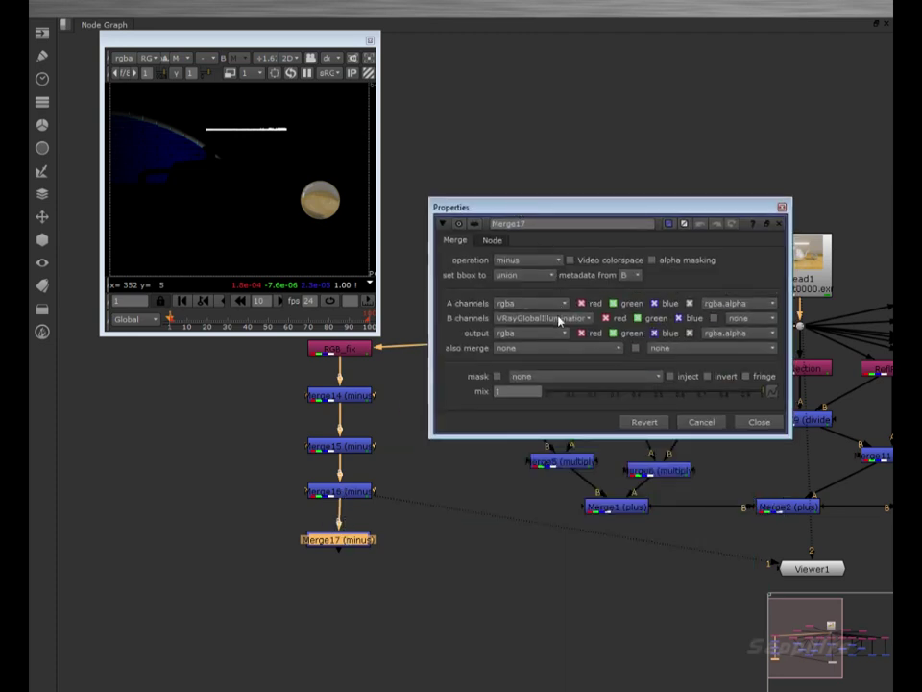
left_click(558, 318)
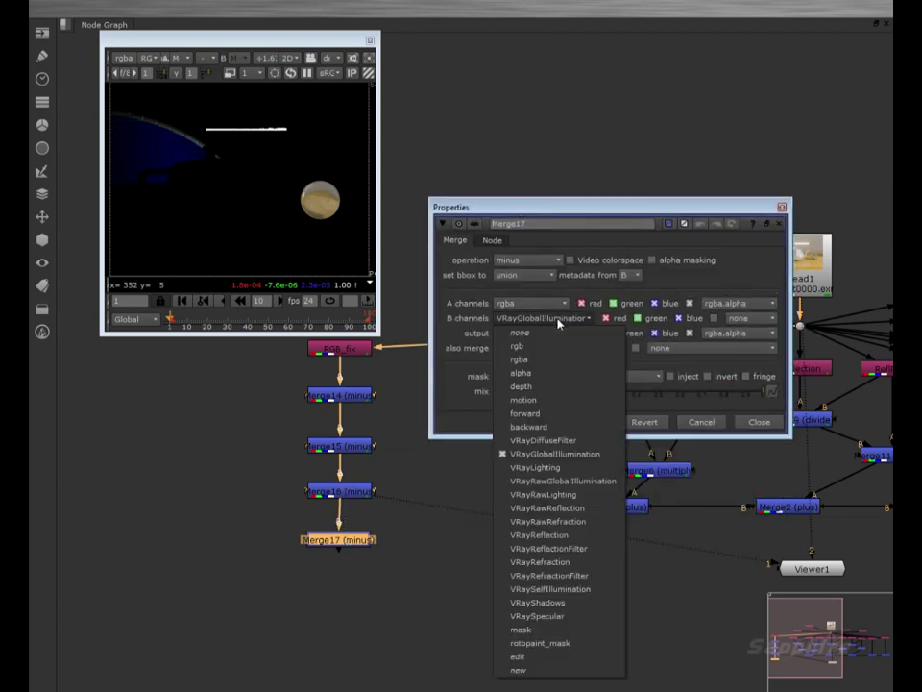
left_click(536, 561)
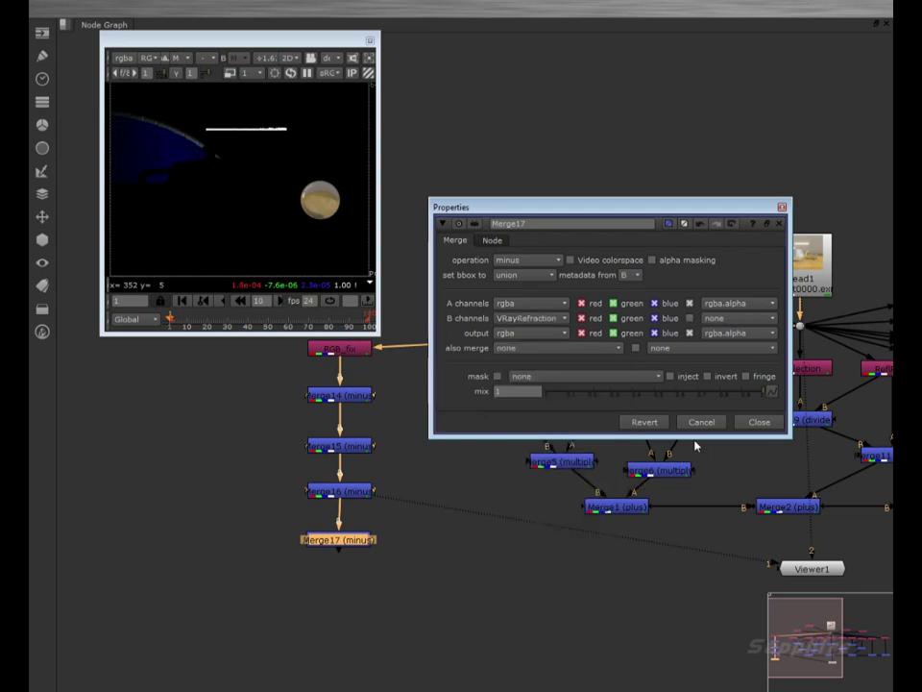
left_click(757, 423)
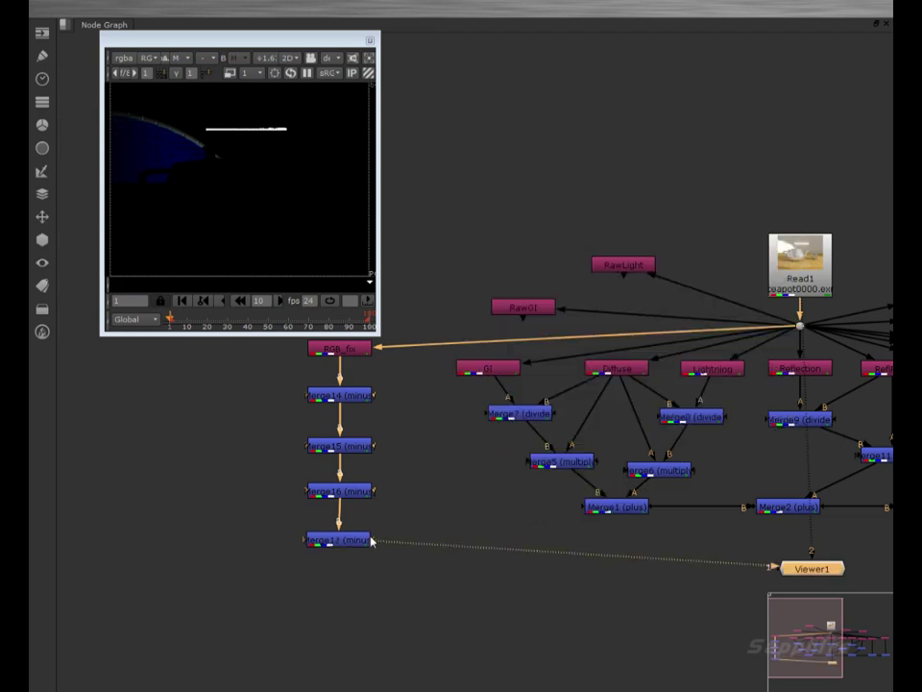
Add another minus merge directly below Merge17 and connect both its inputs to Merge17.
left_click(350, 571)
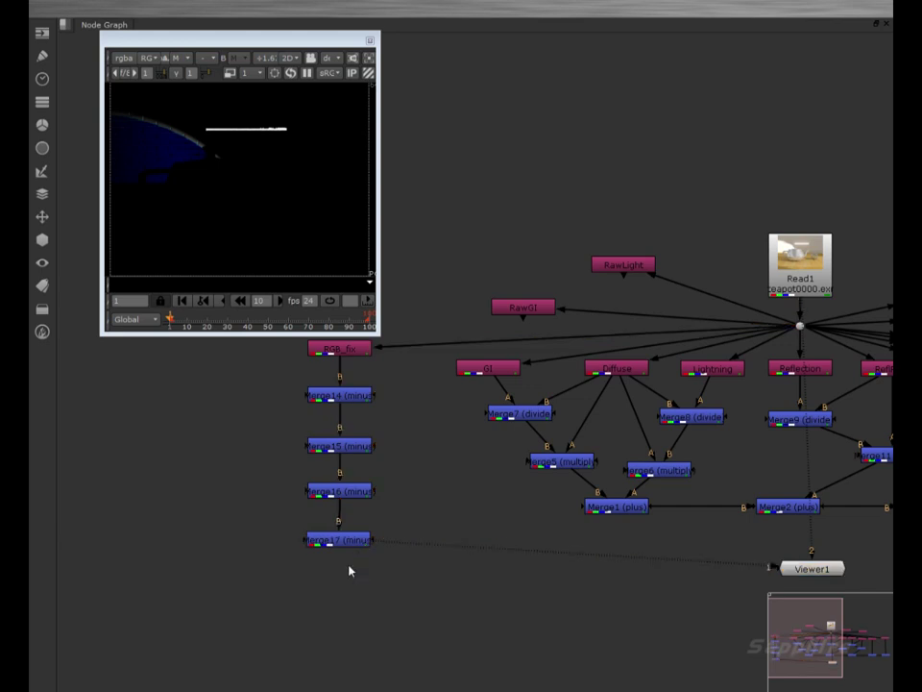
key("m")
mouse_move(348, 560)
left_mouse_down()
mouse_move(337, 590)
mouse_move(356, 555)
mouse_move(338, 546)
left_mouse_up()
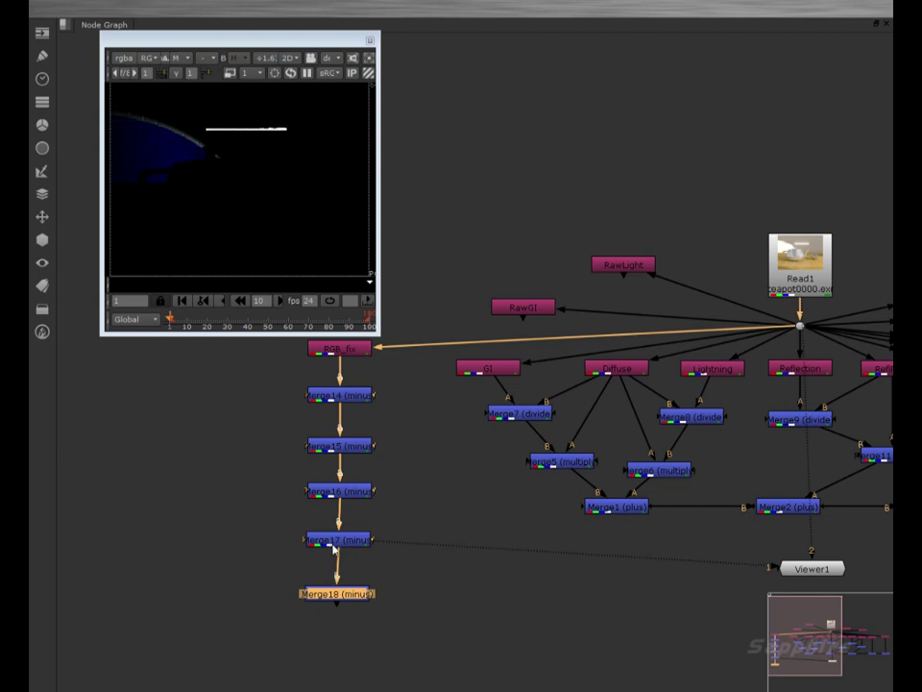
left_click_drag(341, 596, 344, 578)
Set the B channels of Merge18 to VRaySelfIllumination and show its result in the viewer.
double_click(342, 576)
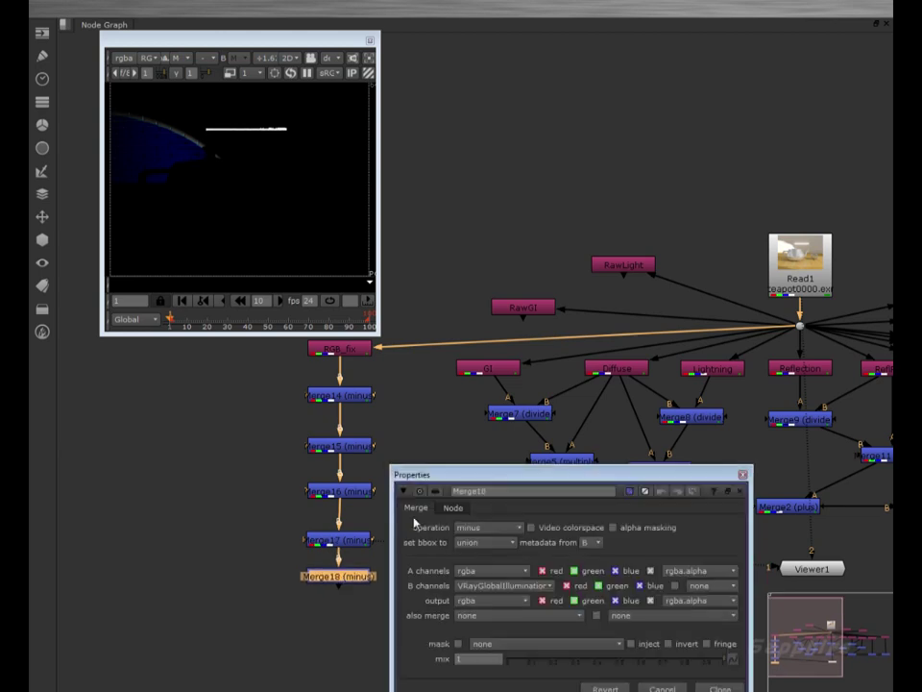
left_click(497, 584)
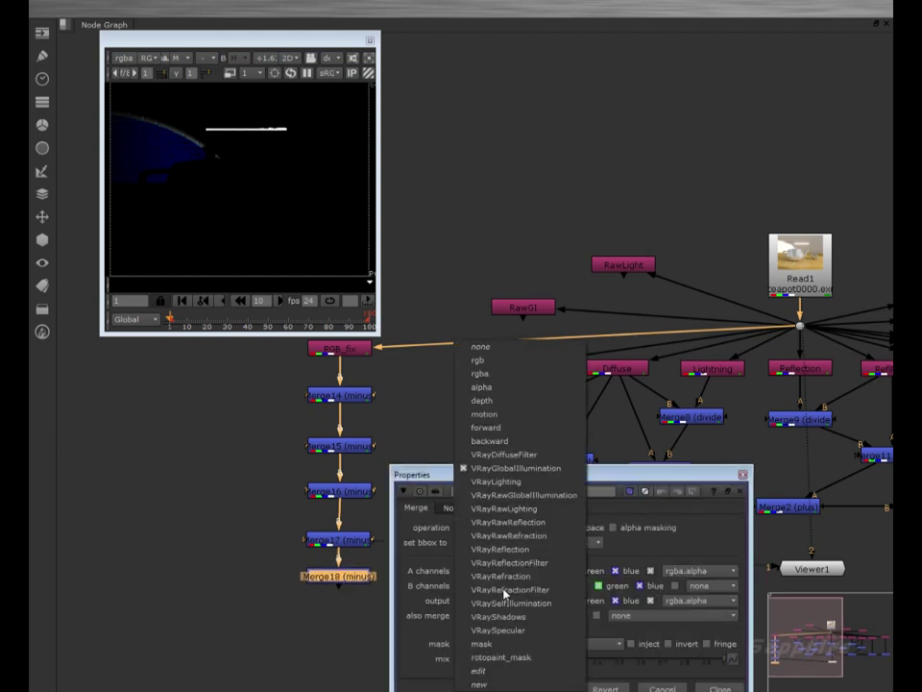
left_click(552, 603)
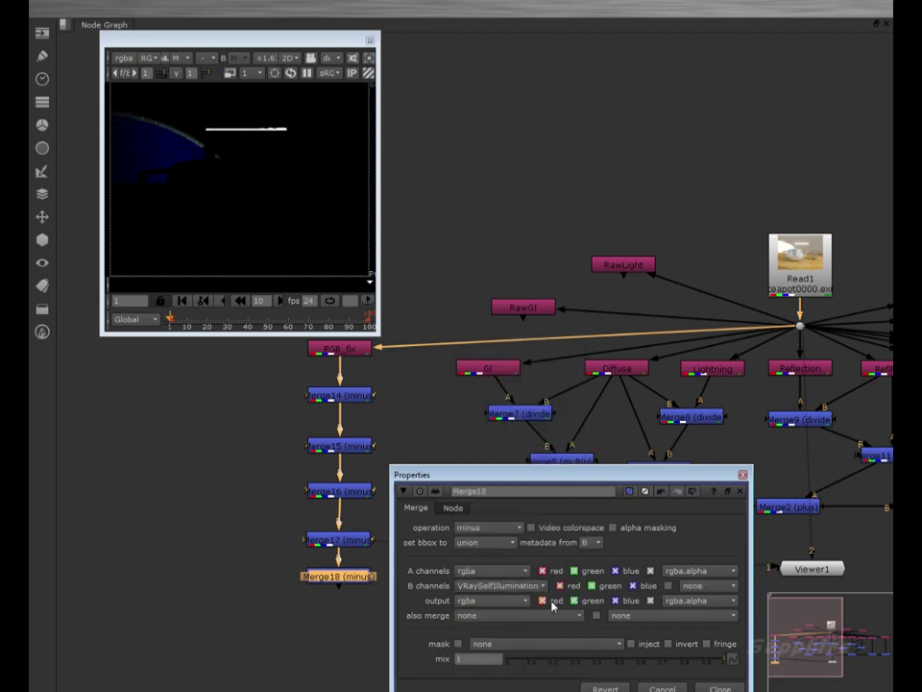
left_click(743, 475)
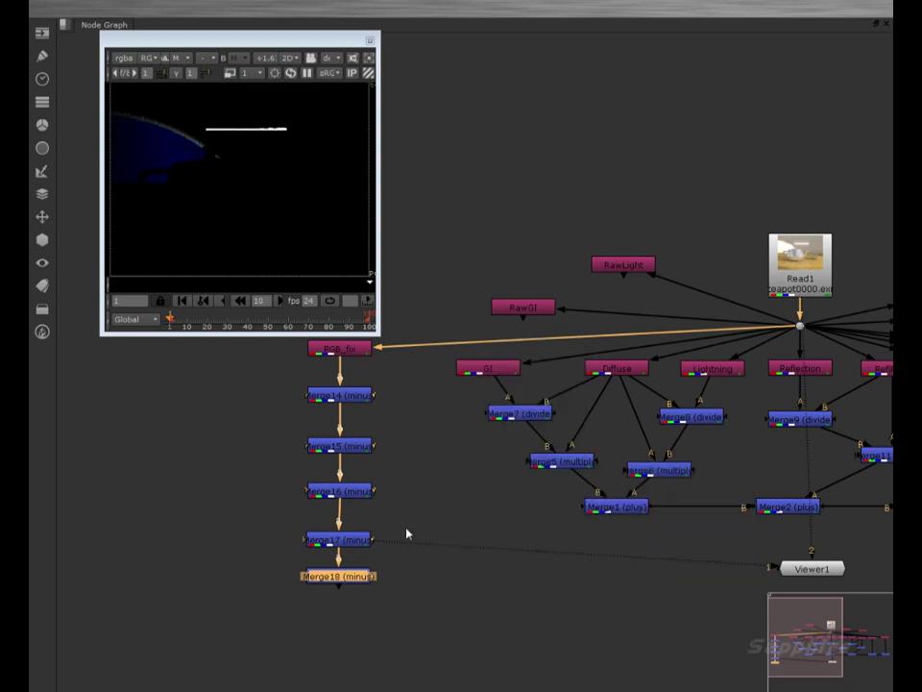
key("1")
Add another minus merge directly below Merge18 and connect both its inputs to Merge18.
middle_click_drag(350, 607, 349, 565)
left_click(341, 574)
key("m")
left_click_drag(341, 575, 342, 570)
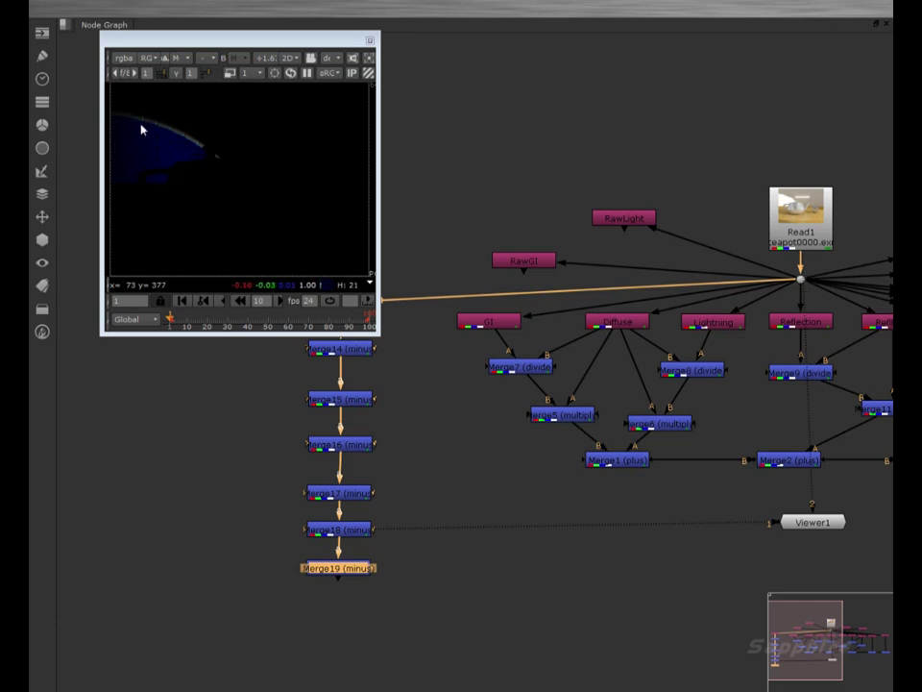
Set the B channels of Merge19 to VRaySpecular and show its result in the viewer.
double_click(350, 569)
left_click_drag(542, 475, 587, 304)
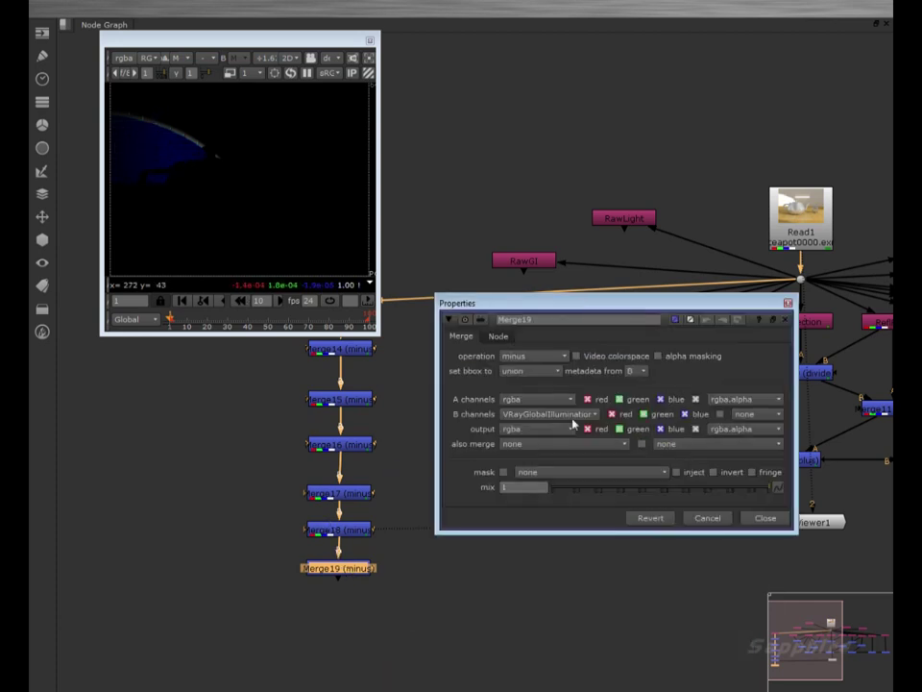
left_click(571, 414)
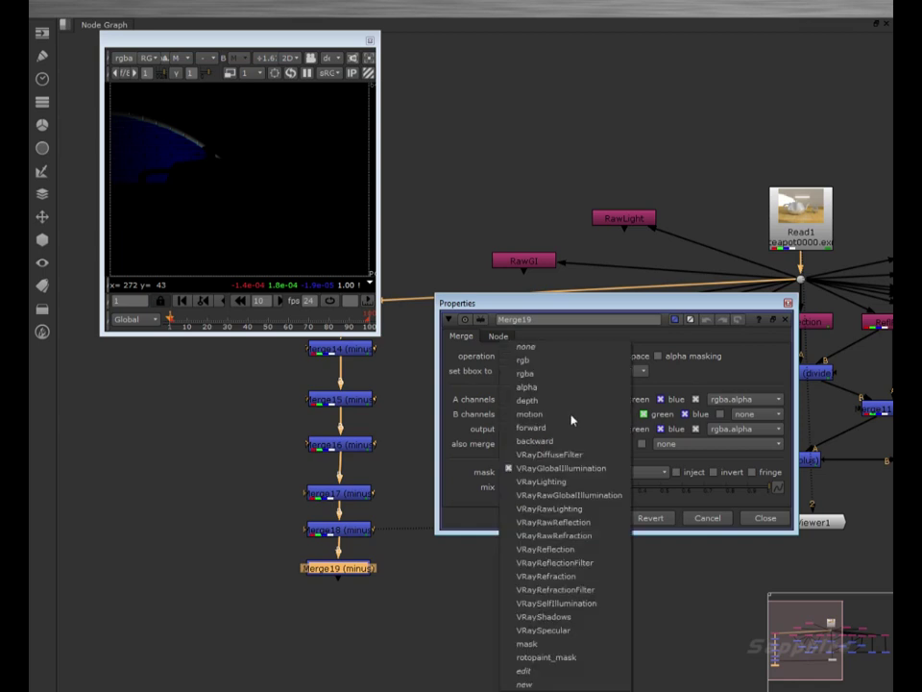
left_click(566, 629)
left_click(788, 303)
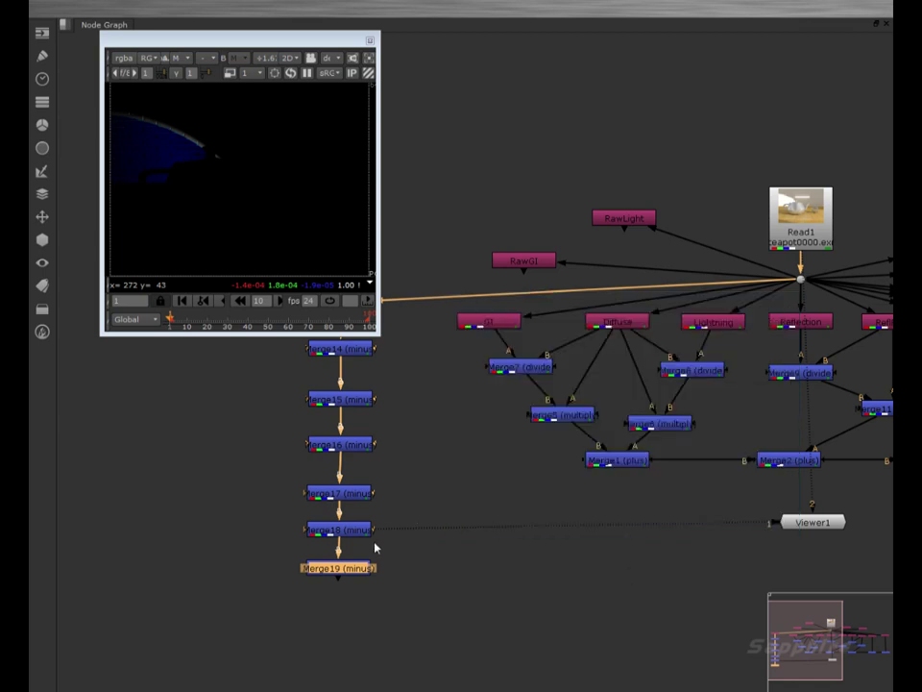
key("1")
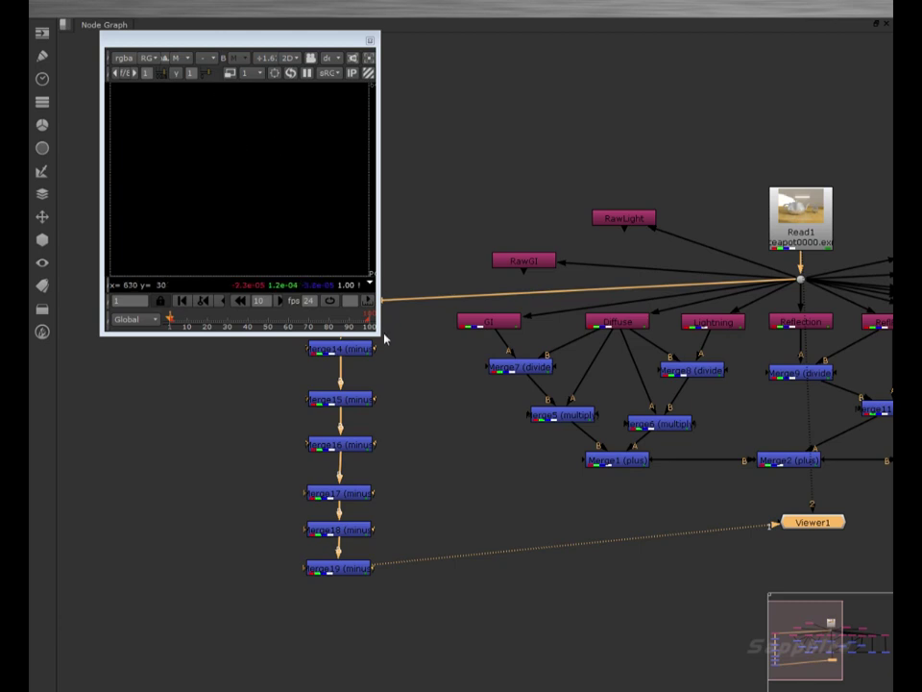
Enlarge the viewer, raise its gamma to 4 to examine the remaining difference in Merge19, and reset the gamma.
left_click_drag(383, 339, 746, 535)
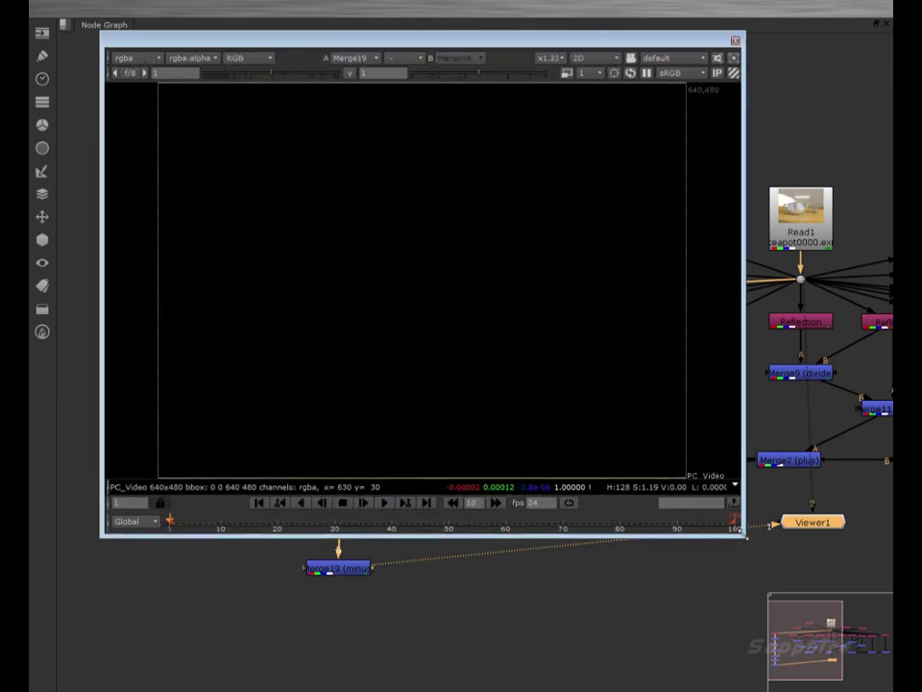
left_click_drag(483, 76, 548, 76)
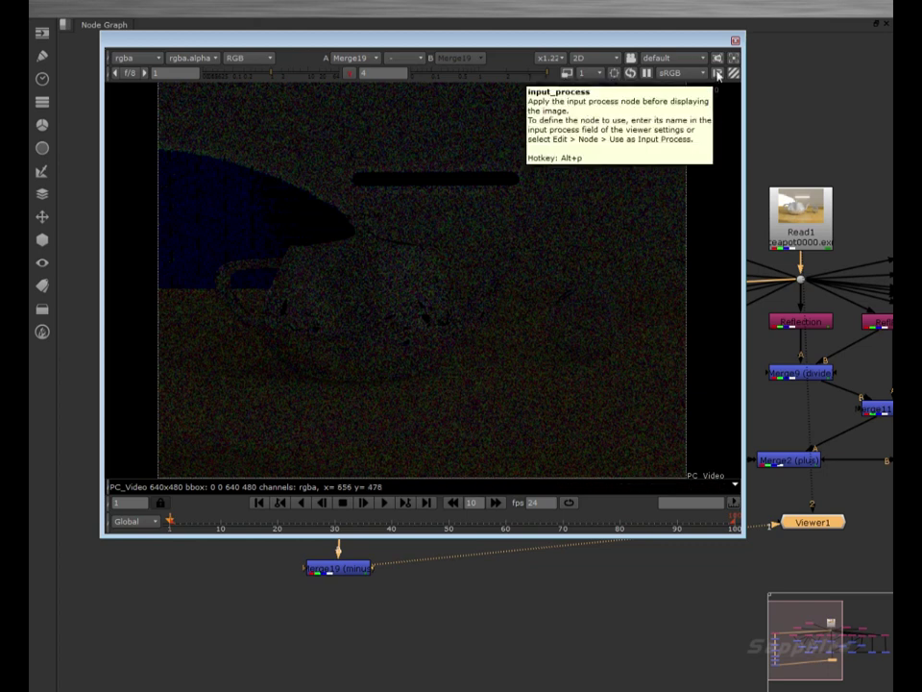
left_click(350, 73)
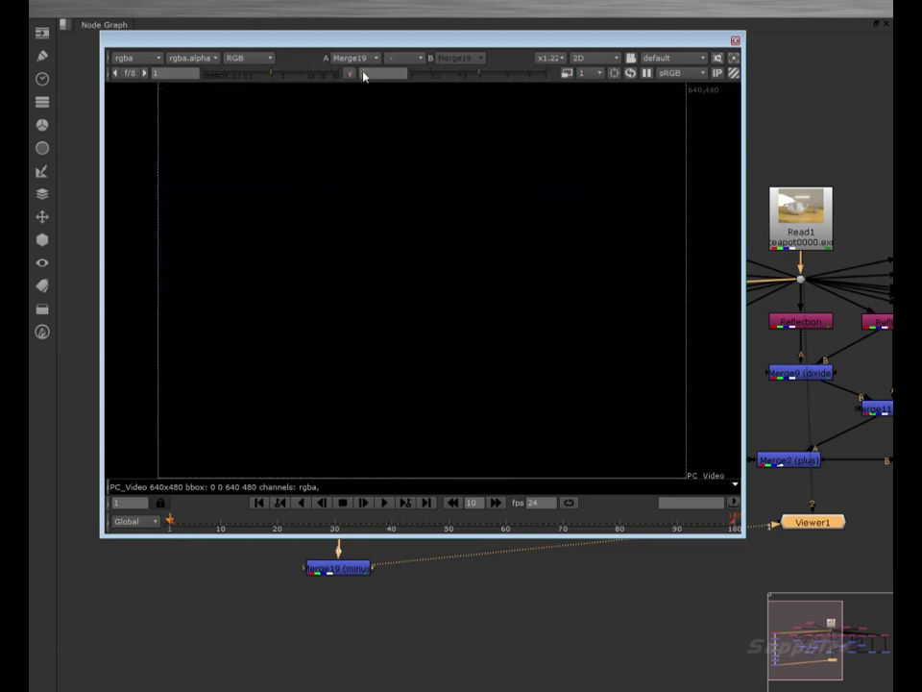
Shrink the viewer window and move the Viewer1 node lower, clear of the merge rows.
left_click_drag(746, 536, 424, 370)
middle_click_drag(694, 544, 509, 538)
left_click_drag(646, 522, 655, 649)
middle_click_drag(655, 605, 569, 605)
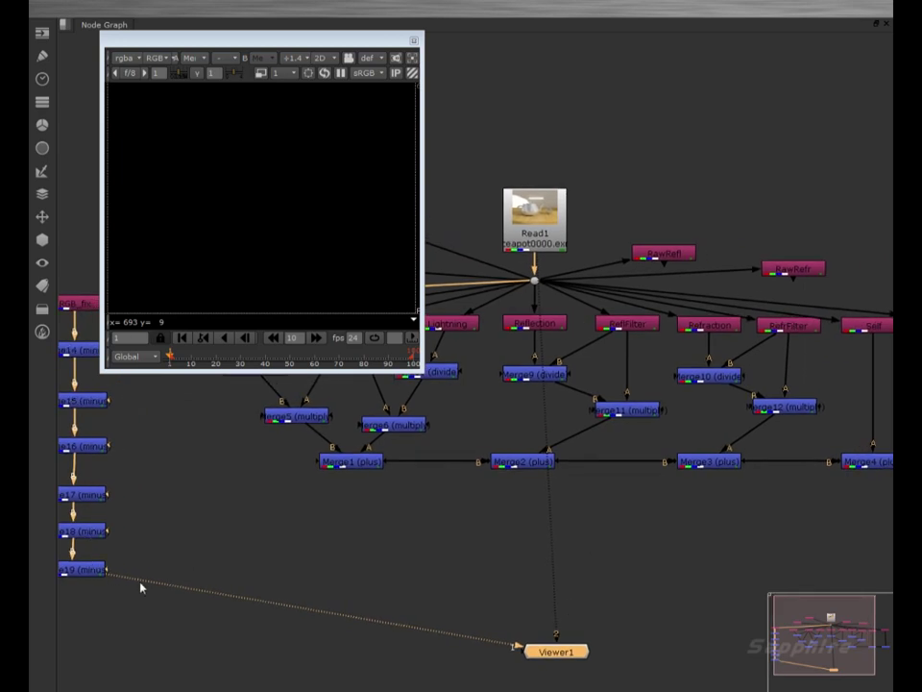
Add a new merge node below the row of plus merges and set its operation to plus.
middle_click_drag(590, 536, 553, 543)
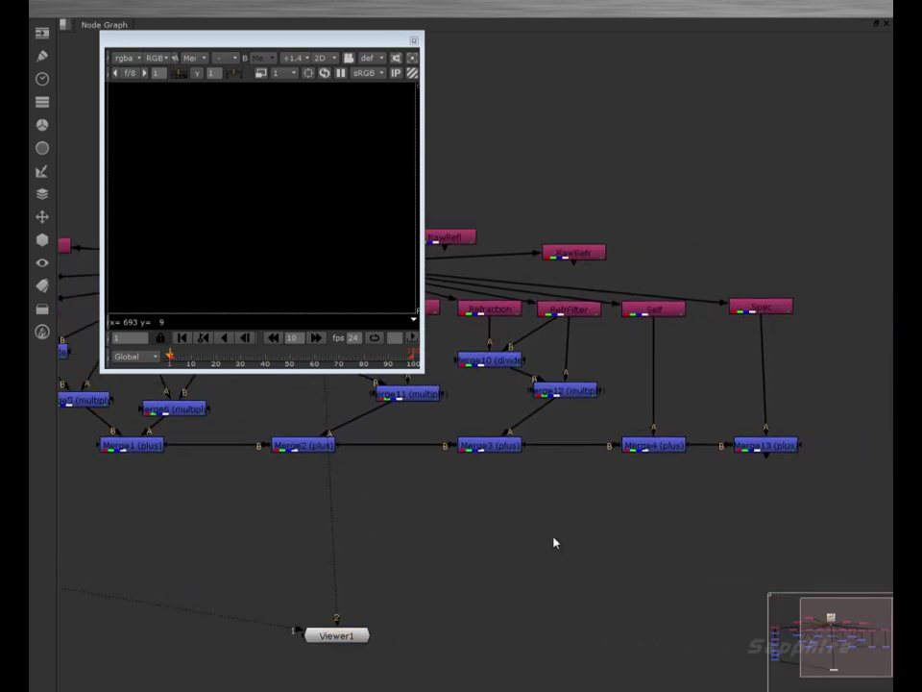
key("m")
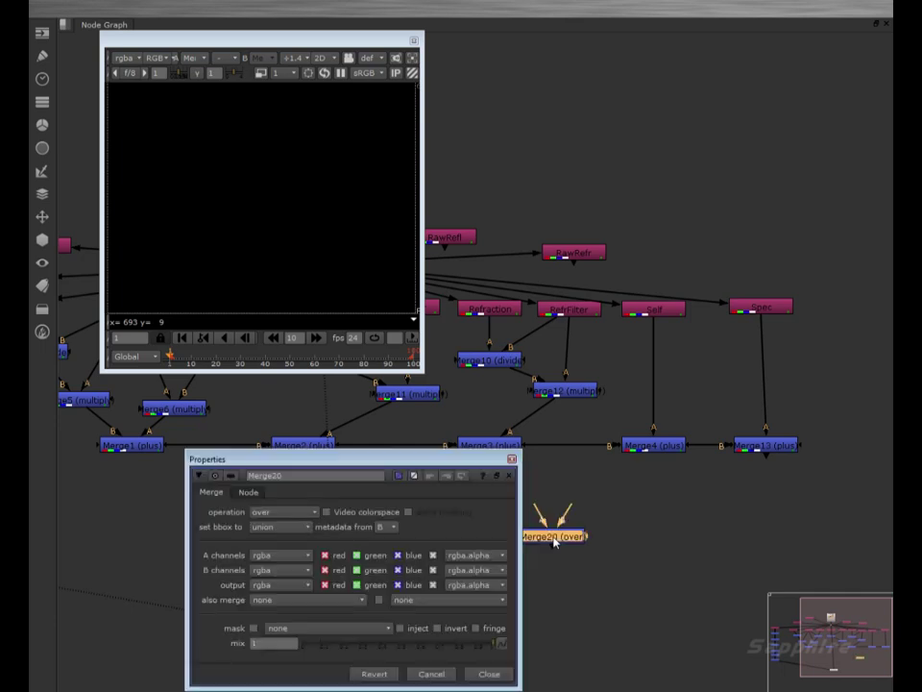
left_click(313, 516)
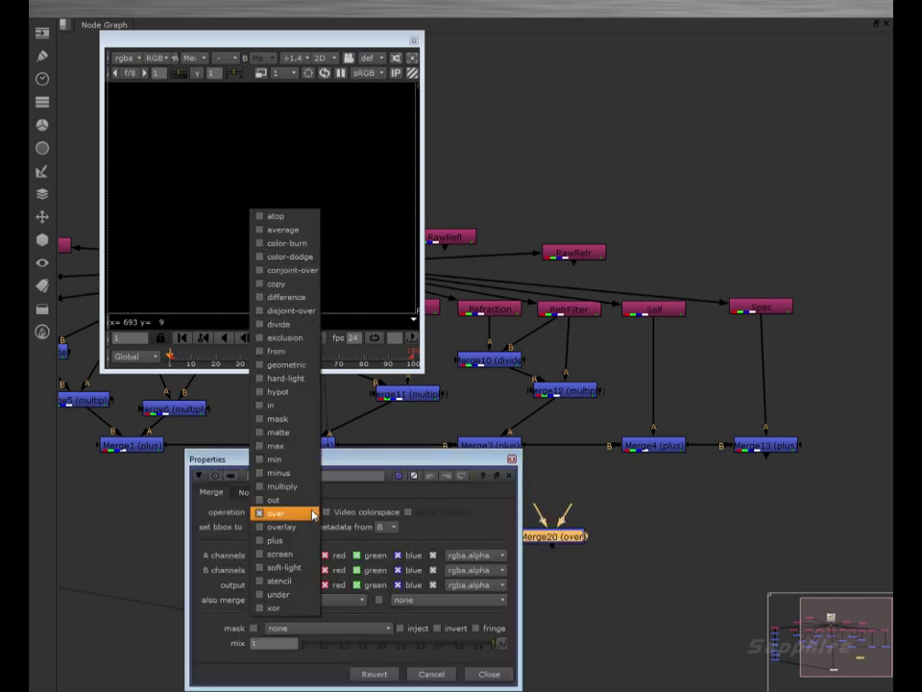
left_click(282, 537)
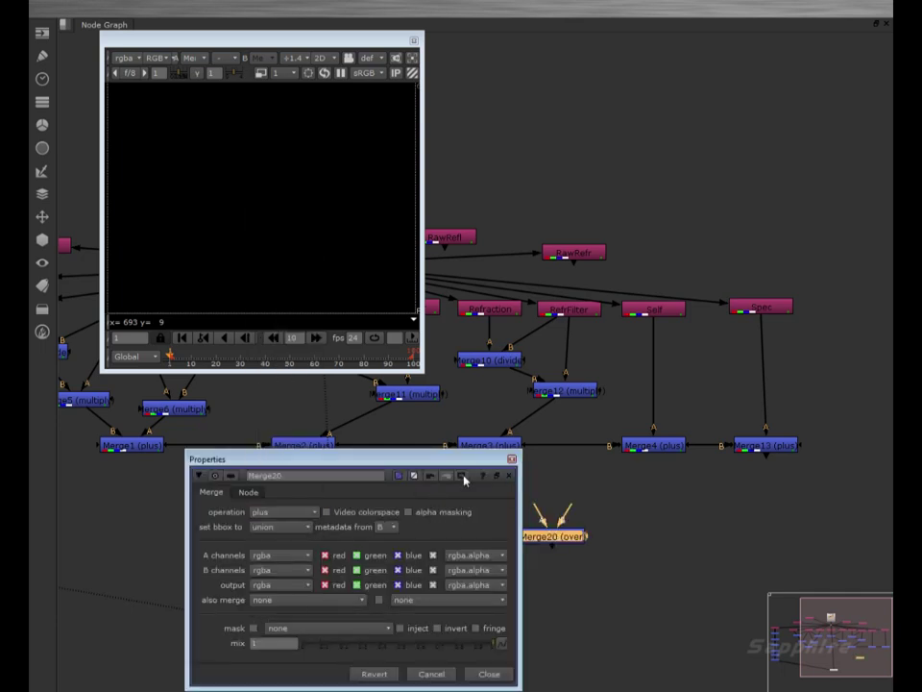
left_click(489, 674)
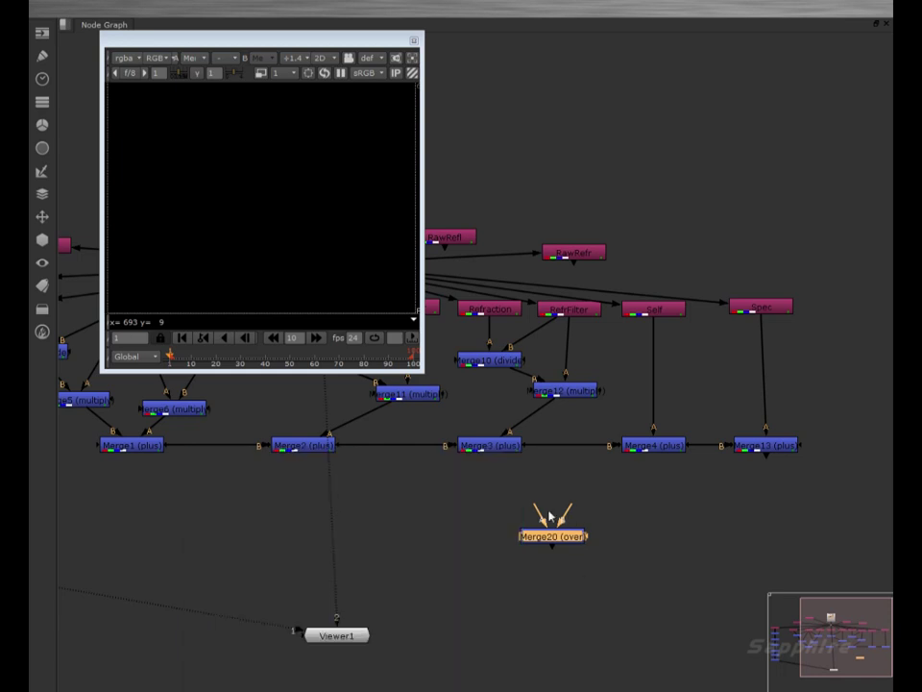
Connect Merge20's B input to Merge13 and its A input to Merge19, and reposition it between both branches.
left_click_drag(565, 516, 764, 446)
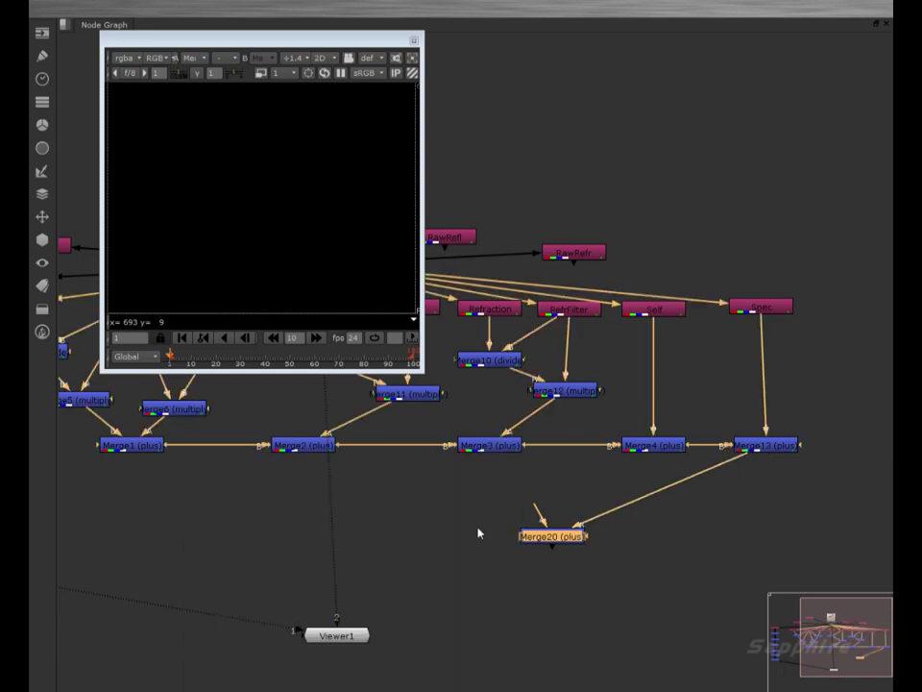
scroll(544, 520, "down", 3)
left_click_drag(544, 520, 200, 536)
left_click_drag(566, 528, 459, 524)
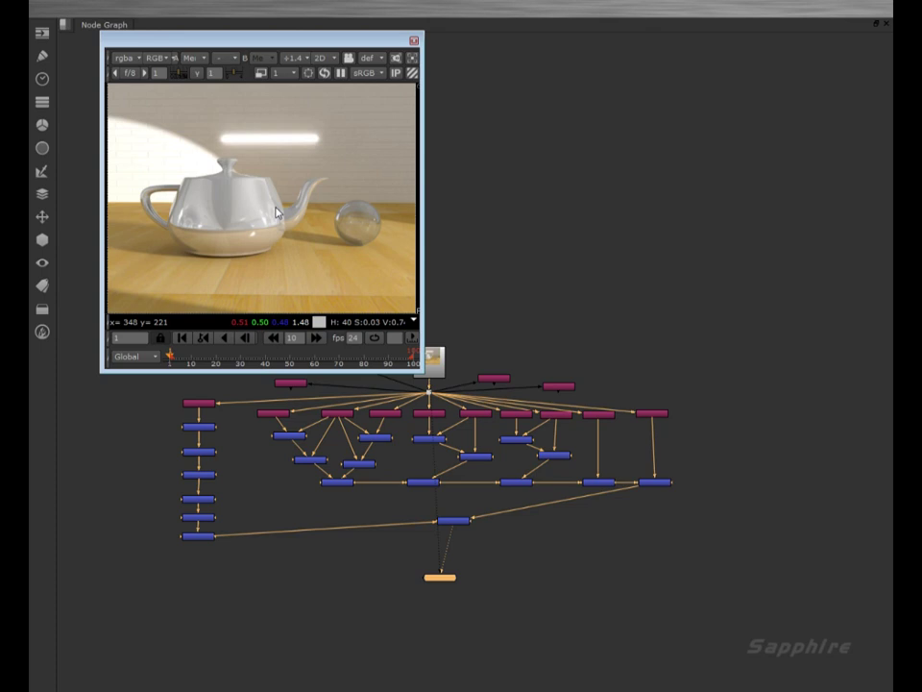
Inspect the teapot's body up close in the original render and fit the whole image back in the viewer.
scroll(276, 212, "up", 8)
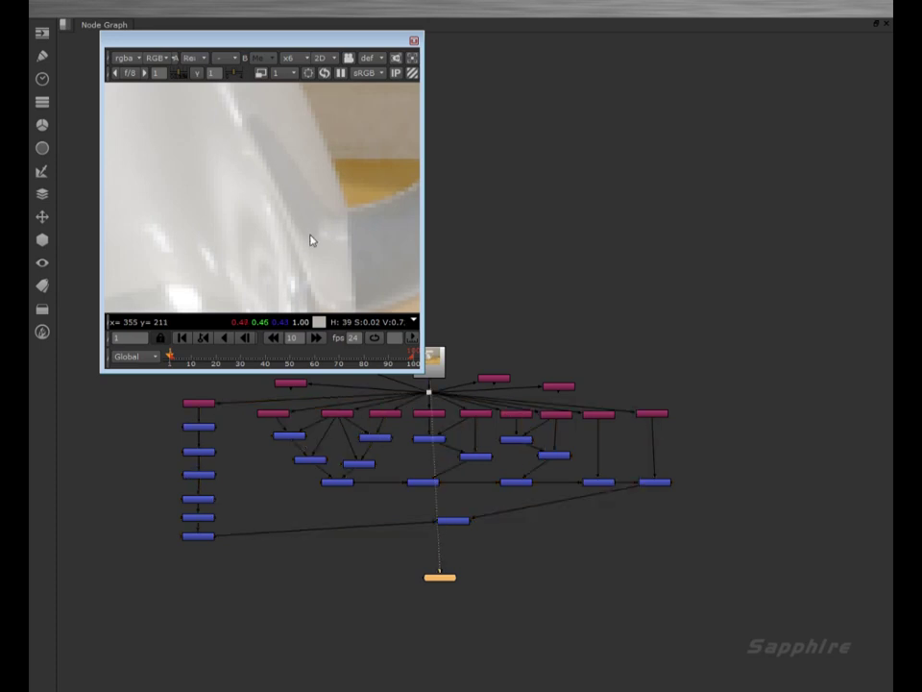
key("f")
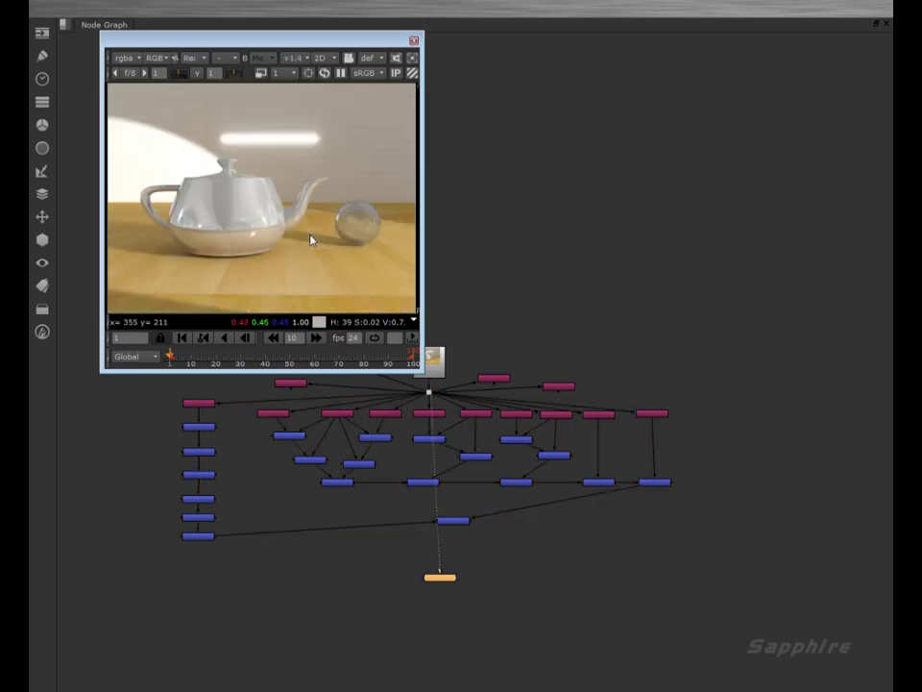